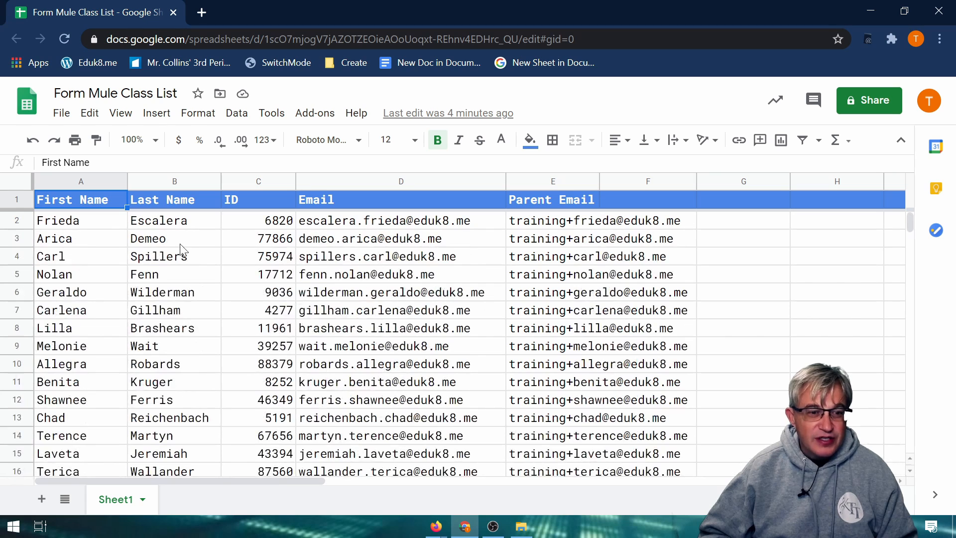
Examine the student address formulas in rows 2 and 10 of the Email column.
{"action": "left_click", "coordinate": [356, 222]}
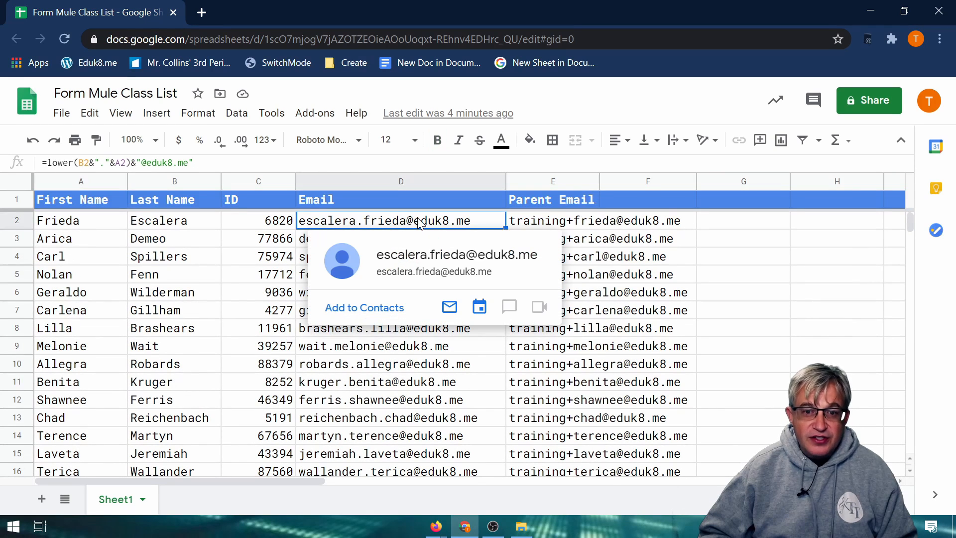
{"action": "left_click", "coordinate": [369, 373]}
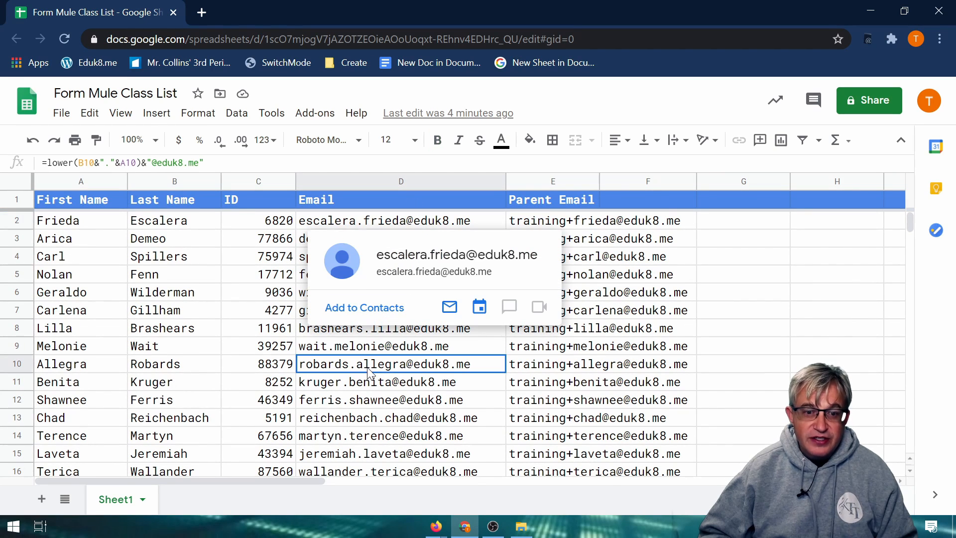
{"action": "left_click", "coordinate": [366, 223]}
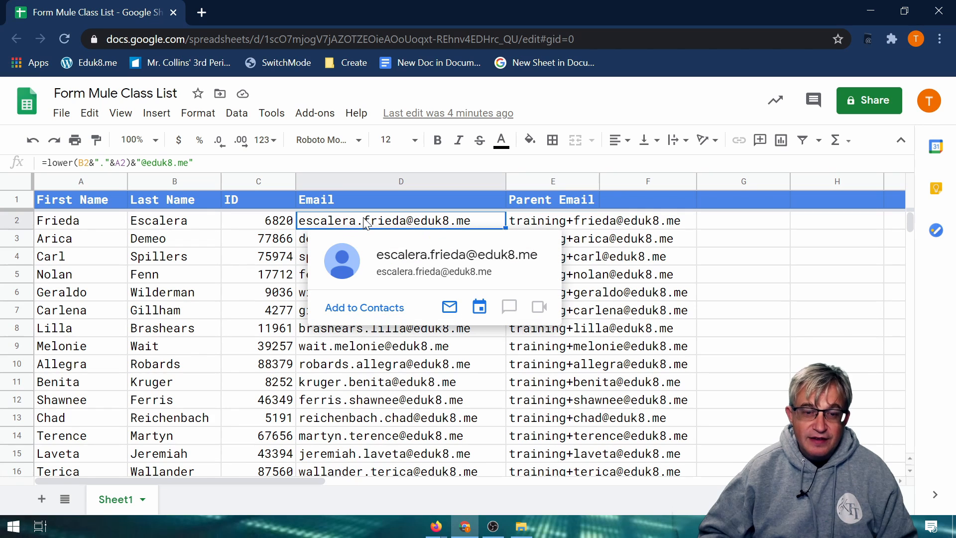
Widen the Parent Email column to fit the full addresses and check several of its formulas.
{"action": "left_click", "coordinate": [548, 219]}
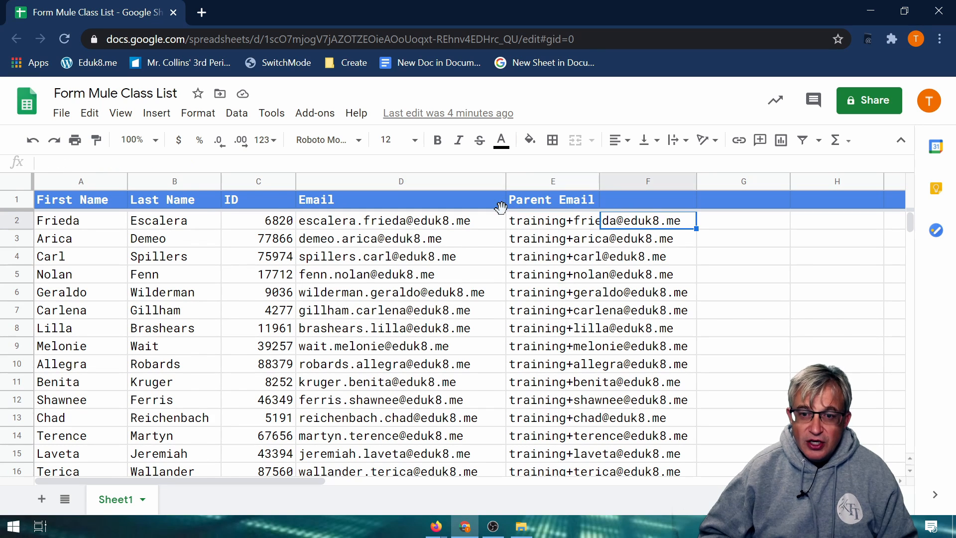
{"action": "left_click_drag", "start_coordinate": [604, 187], "coordinate": [732, 186]}
{"action": "left_click", "coordinate": [581, 259]}
{"action": "left_click", "coordinate": [578, 345]}
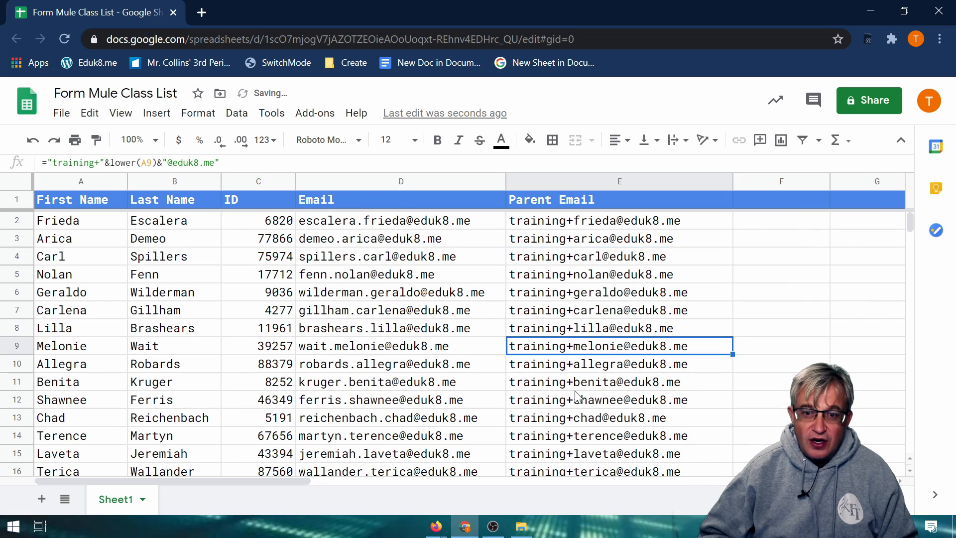
{"action": "left_click", "coordinate": [577, 417]}
{"action": "mouse_move", "coordinate": [523, 352]}
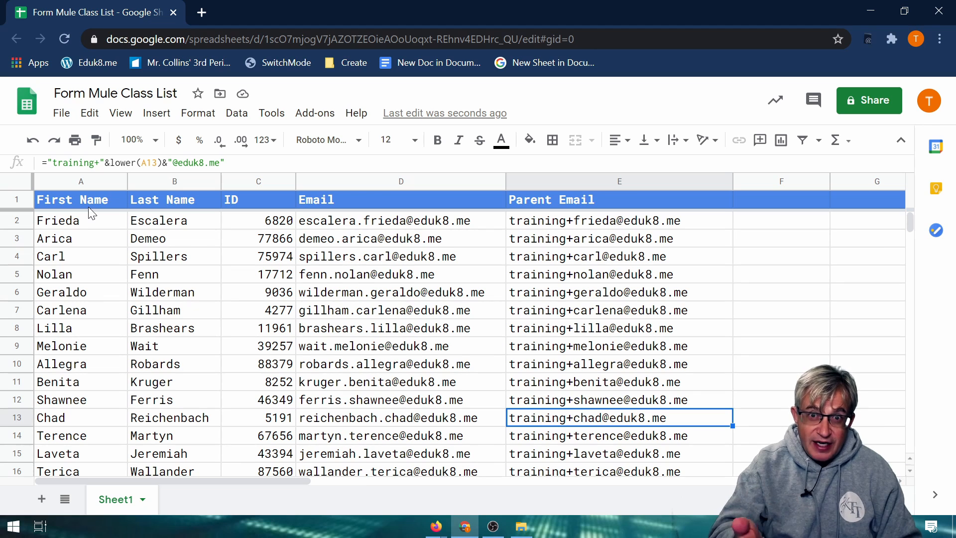
Open Google Drive in a new browser tab and look at the Class List spreadsheet in My Drive.
{"action": "left_click", "coordinate": [208, 20]}
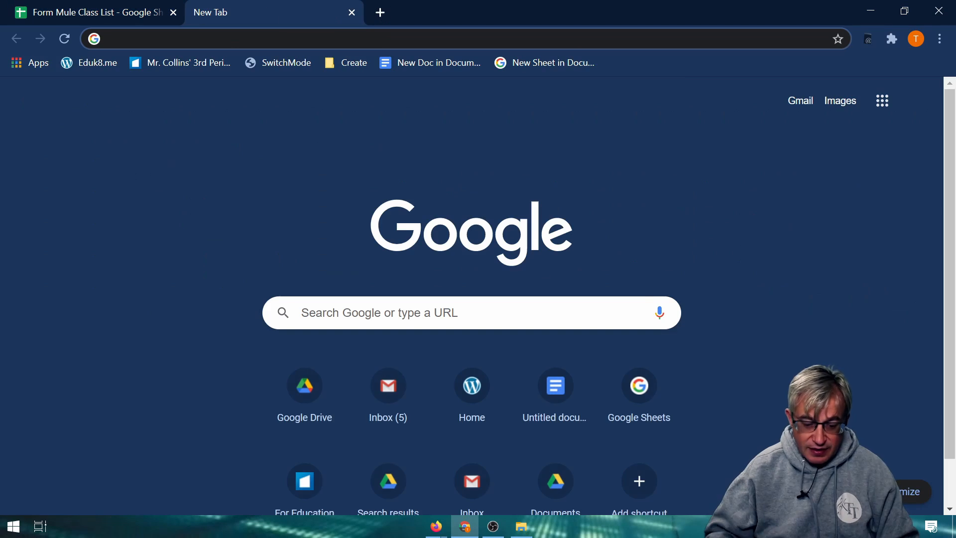
{"action": "type", "text": "driv"}
{"action": "key", "text": "Return"}
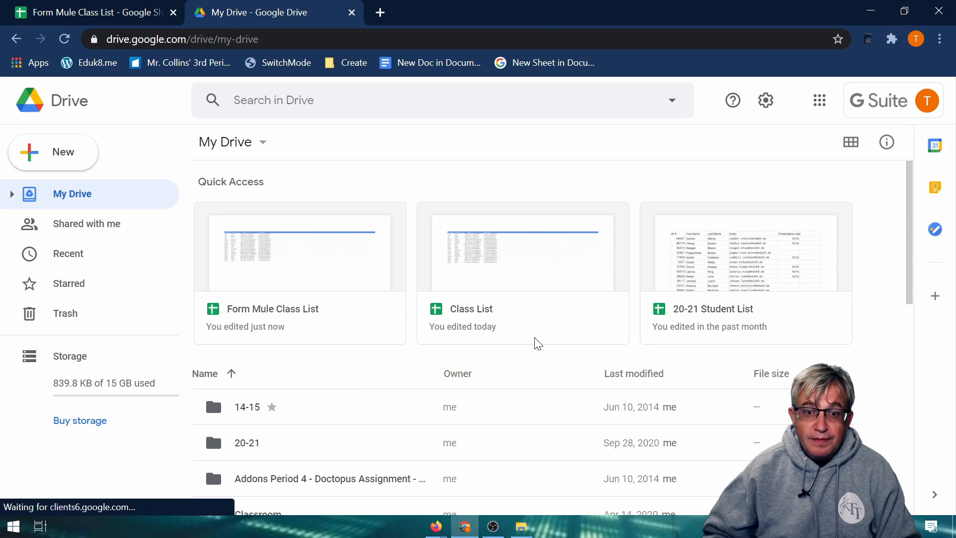
{"action": "left_click", "coordinate": [475, 274]}
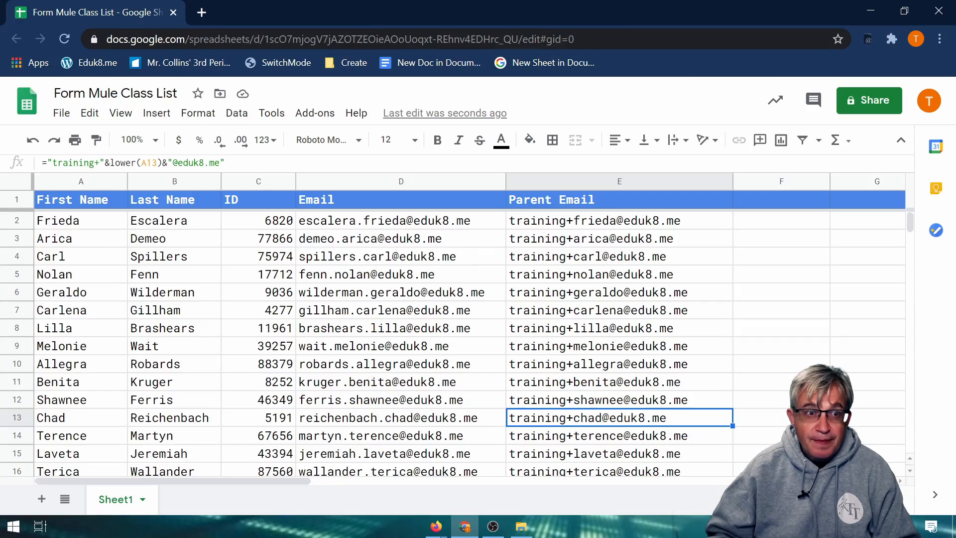
Add a "Scheduled" column heading in cell F1, beside Parent Email.
{"action": "scroll", "coordinate": [507, 187], "scroll_direction": "right", "scroll_amount": 6}
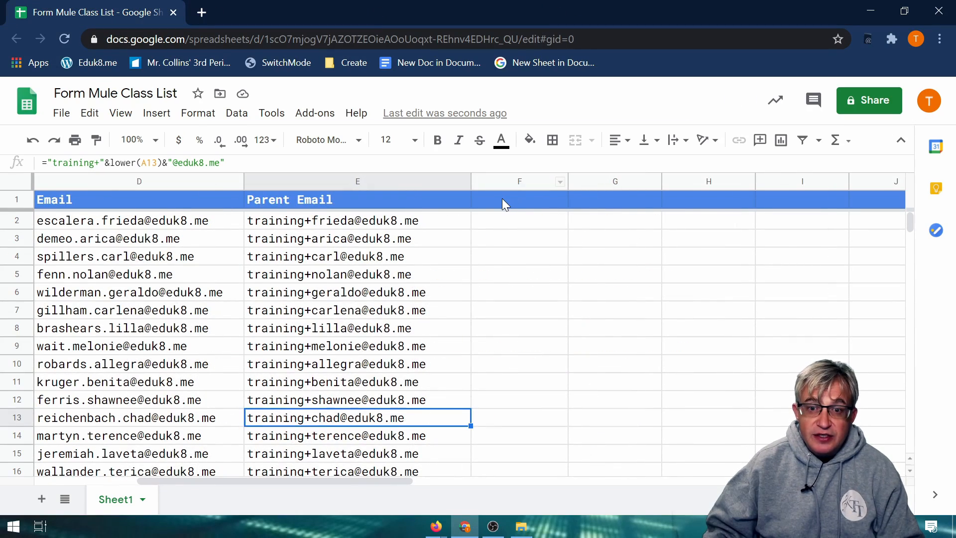
{"action": "left_click", "coordinate": [502, 198]}
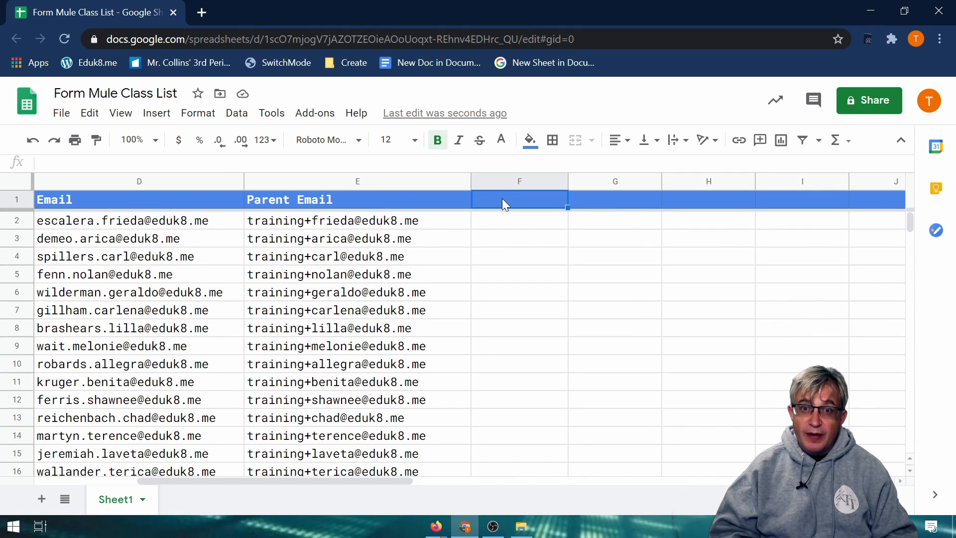
{"action": "type", "text": "S"}
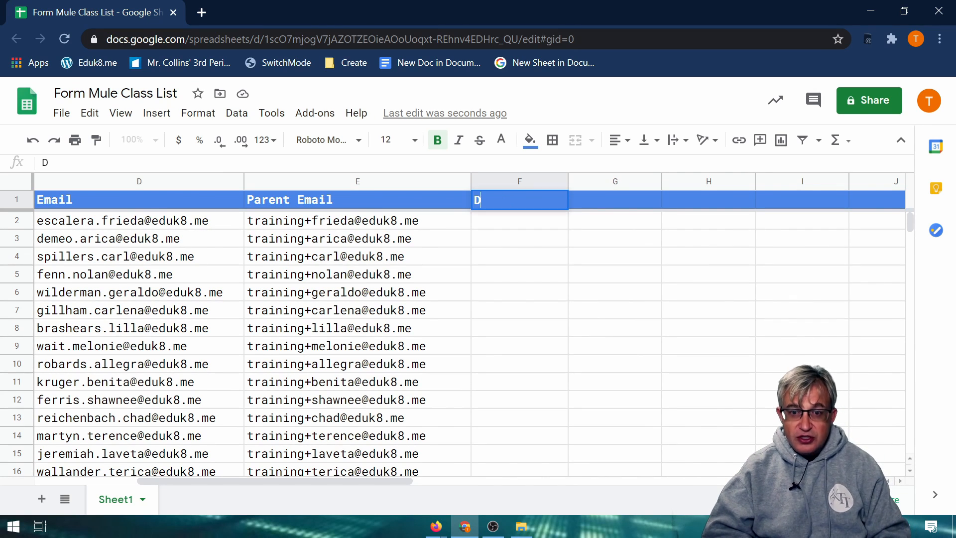
{"action": "type", "text": "cheduled"}
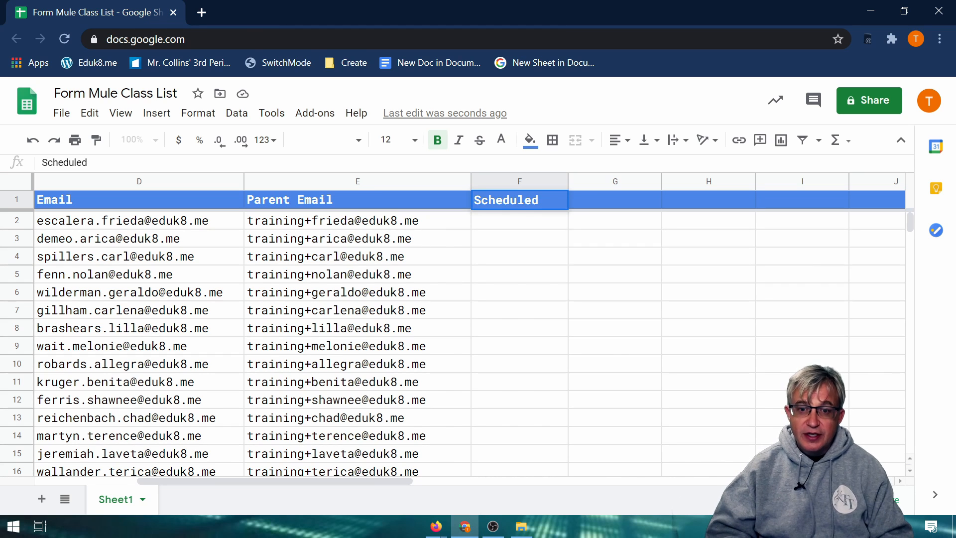
{"action": "key", "text": "Return"}
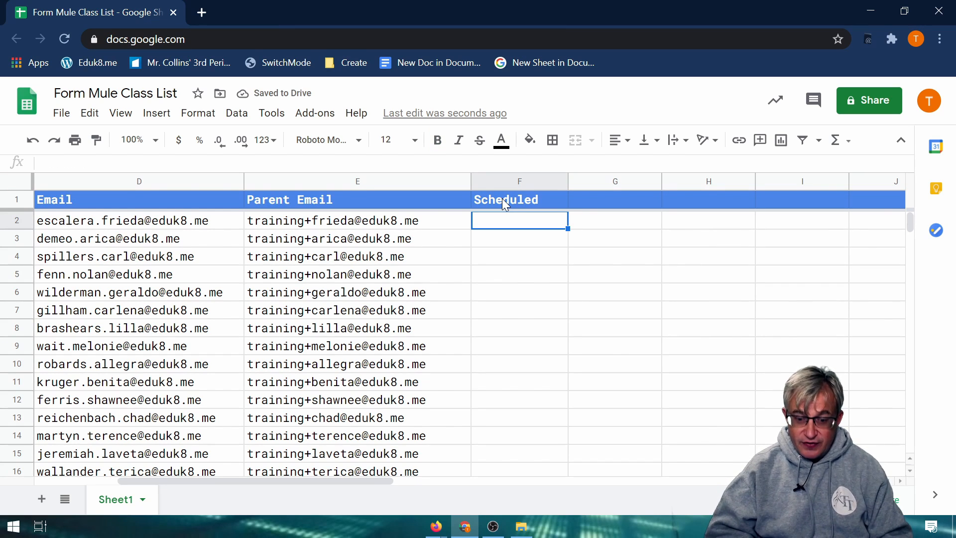
Enter "Nov. 15, 2020 at 3pm" in cell F2 and replace it with 11.
{"action": "type", "text": "Novemeb"}
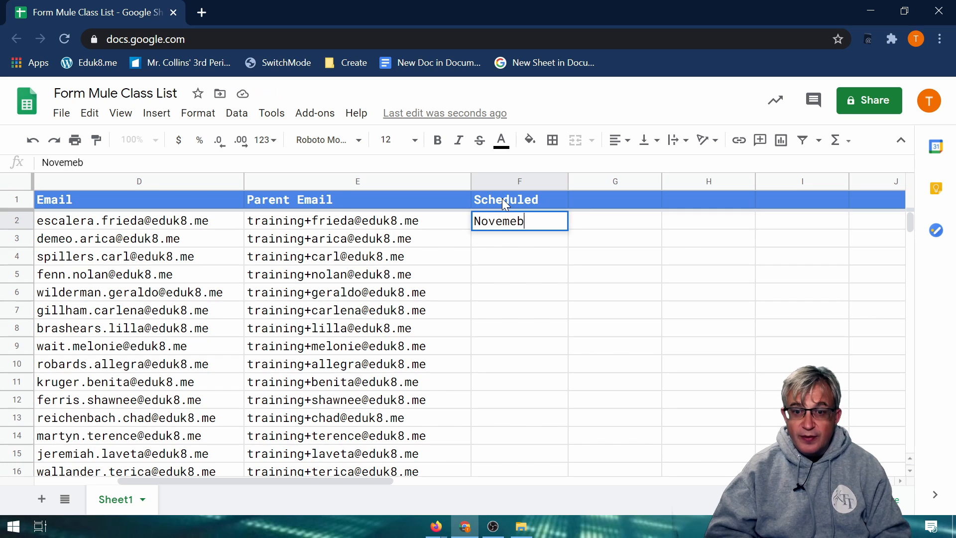
{"action": "key", "text": "BackSpace"}
{"action": "key", "text": "BackSpace"}
{"action": "key", "text": "BackSpace"}
{"action": "key", "text": "BackSpace"}
{"action": "type", "text": ". 15, 2020 at 3pm"}
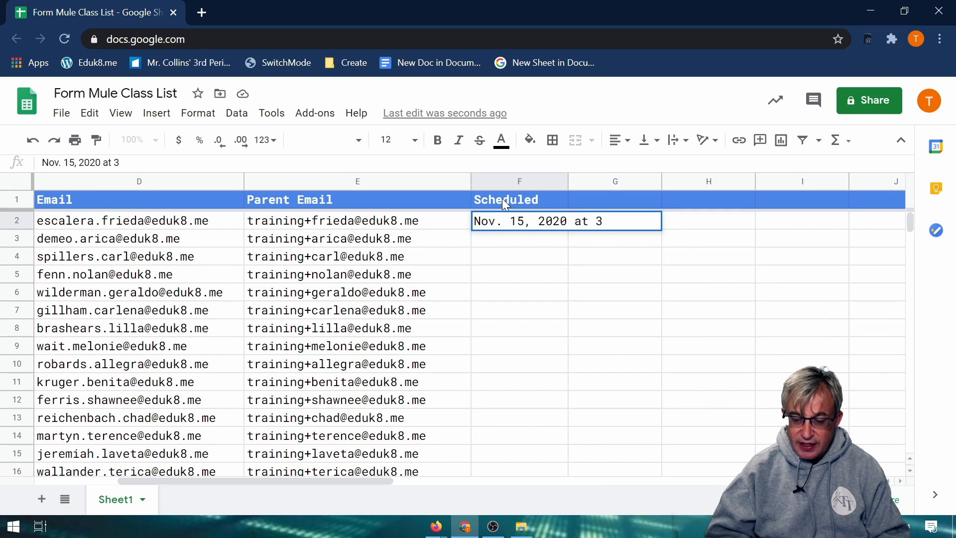
{"action": "key", "text": "Return"}
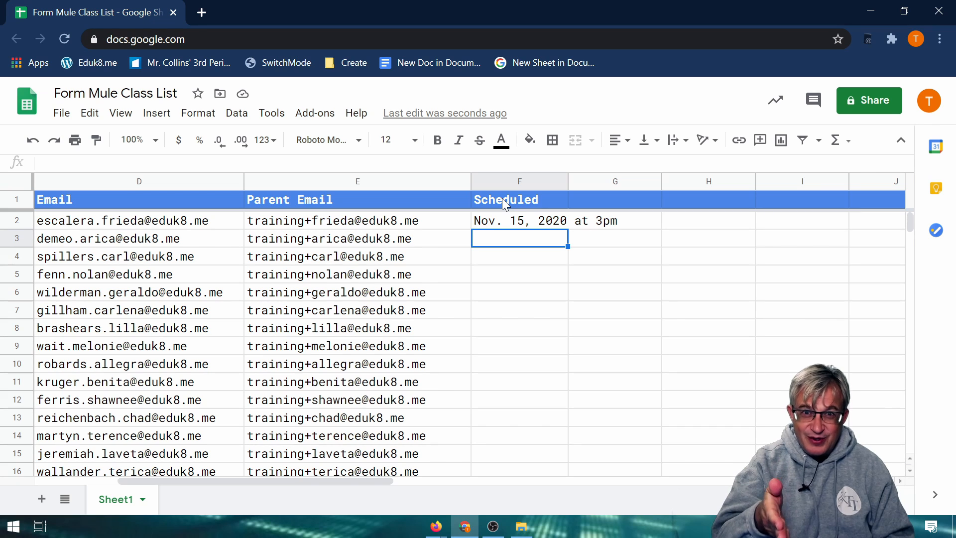
{"action": "key", "text": "Up"}
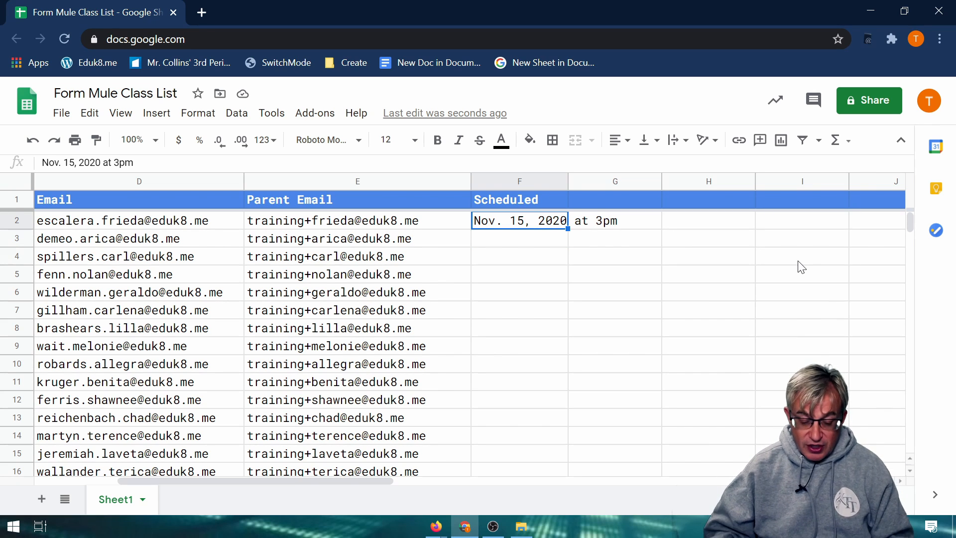
{"action": "type", "text": "11."}
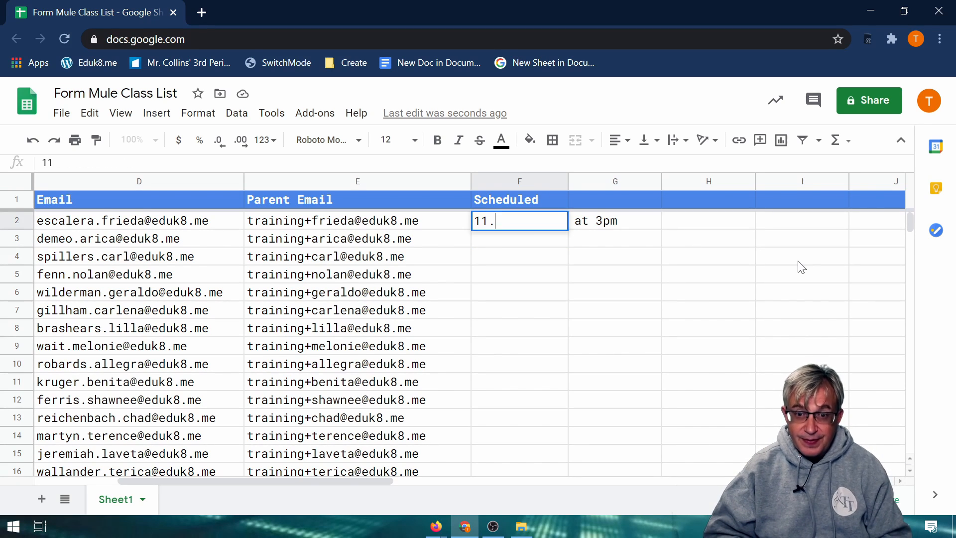
Replace the heading in F1 with "Day" and add a "Time" heading in G1.
{"action": "left_click", "coordinate": [494, 202]}
{"action": "type", "text": "Day"}
{"action": "key", "text": "Tab"}
{"action": "type", "text": "Time"}
{"action": "key", "text": "Return"}
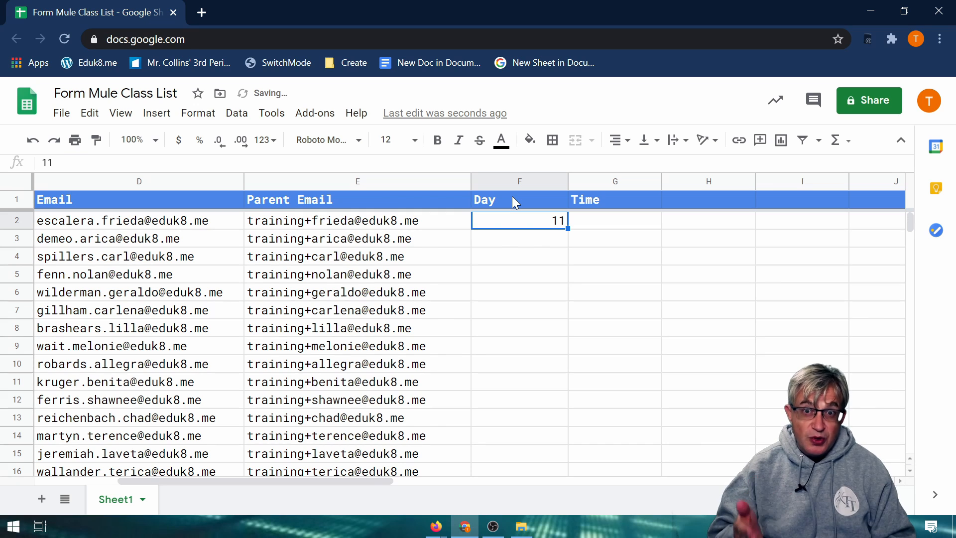
Enter the date 11/15/20 in the first two Day cells, F2 and F3.
{"action": "type", "text": "11/1"}
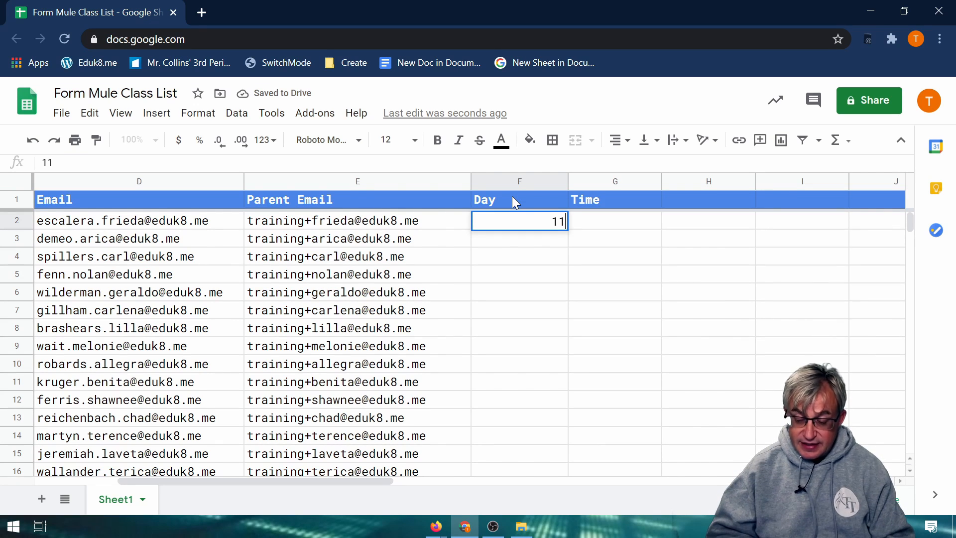
{"action": "type", "text": "5"}
{"action": "key", "text": "Return"}
{"action": "type", "text": "11/15/20"}
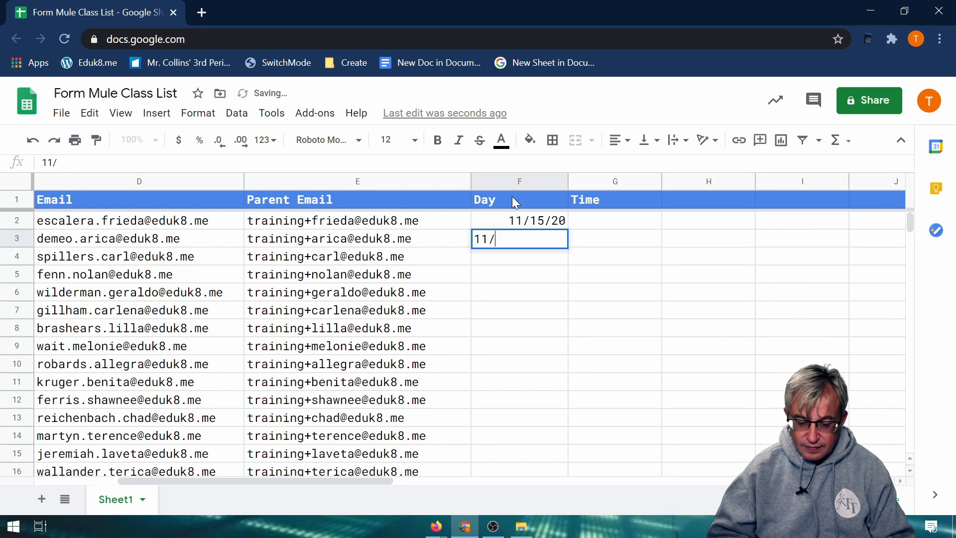
{"action": "key", "text": "BackSpace"}
{"action": "key", "text": "BackSpace"}
{"action": "key", "text": "BackSpace"}
{"action": "key", "text": "BackSpace"}
{"action": "key", "text": "BackSpace"}
{"action": "key", "text": "BackSpace"}
{"action": "key", "text": "BackSpace"}
{"action": "key", "text": "BackSpace"}
{"action": "type", "text": "1"}
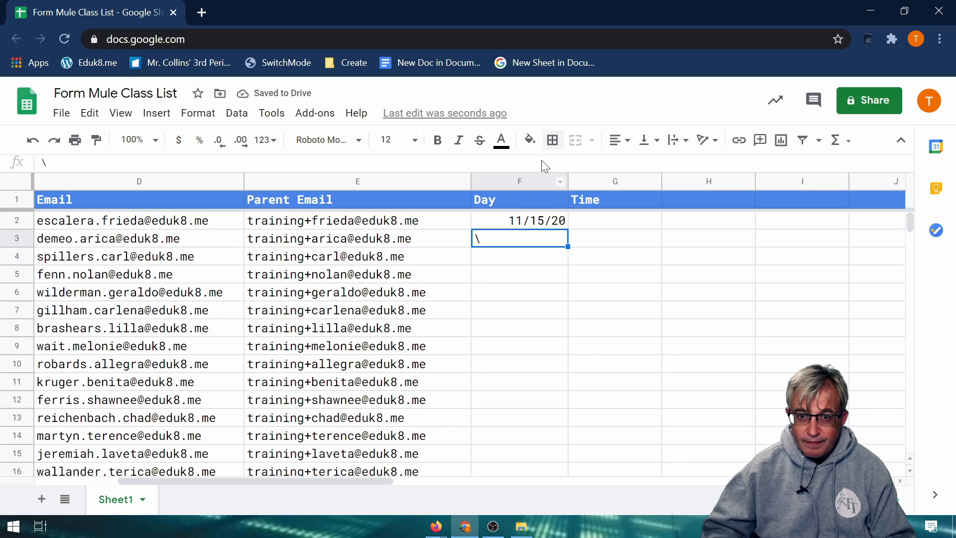
{"action": "type", "text": "1/15/20"}
{"action": "key", "text": "Return"}
Try filling the Day column down to row 16 from cell F3 alone, and undo the fill.
{"action": "left_click_drag", "start_coordinate": [528, 222], "coordinate": [565, 243]}
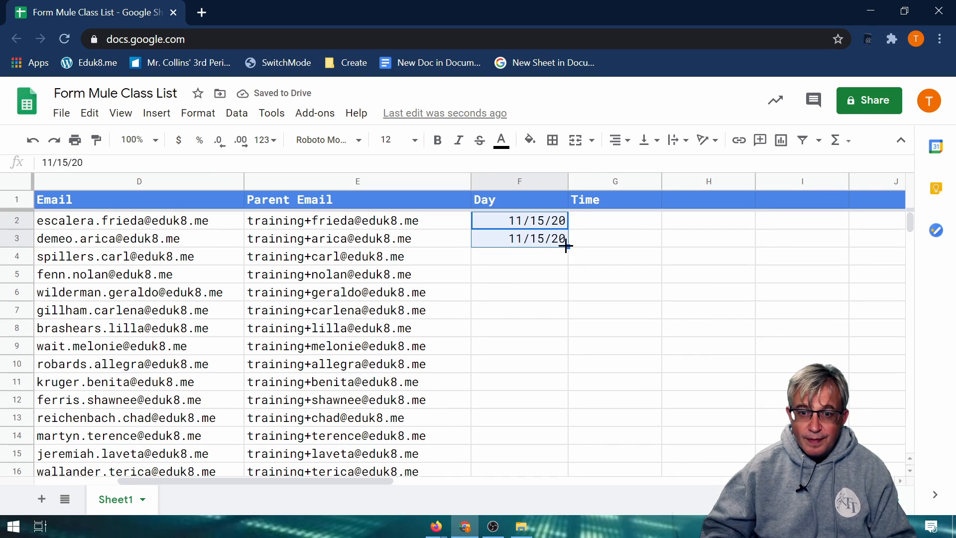
{"action": "left_click", "coordinate": [519, 227]}
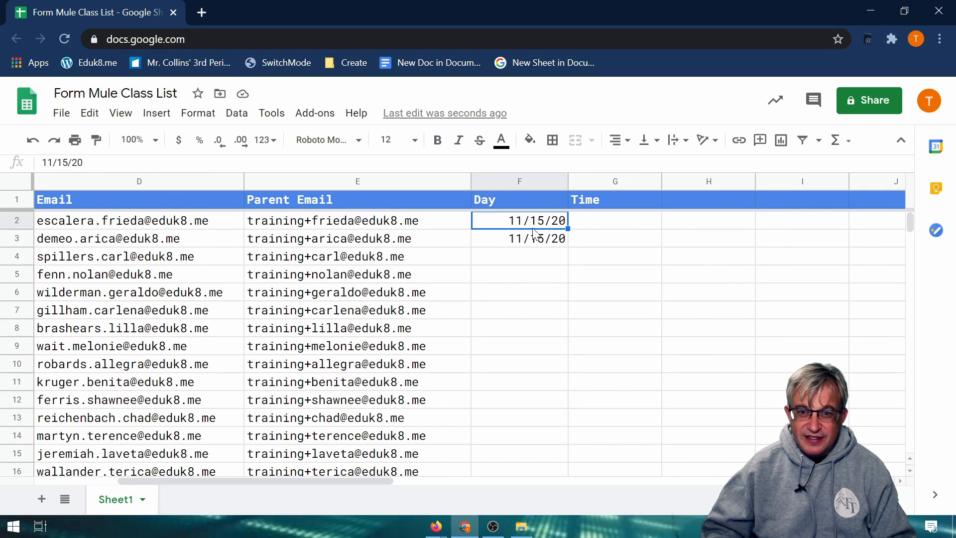
{"action": "left_click", "coordinate": [546, 241]}
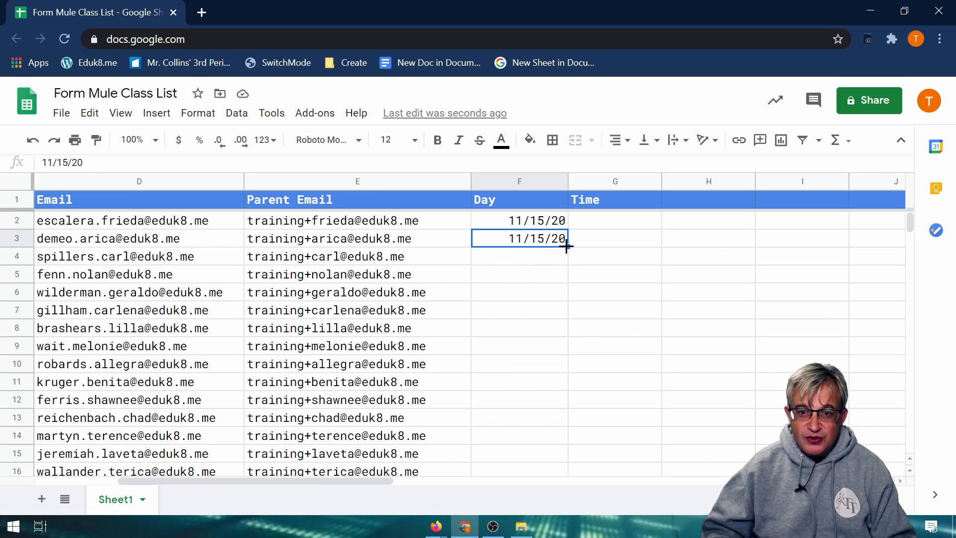
{"action": "left_click_drag", "start_coordinate": [566, 245], "coordinate": [557, 470]}
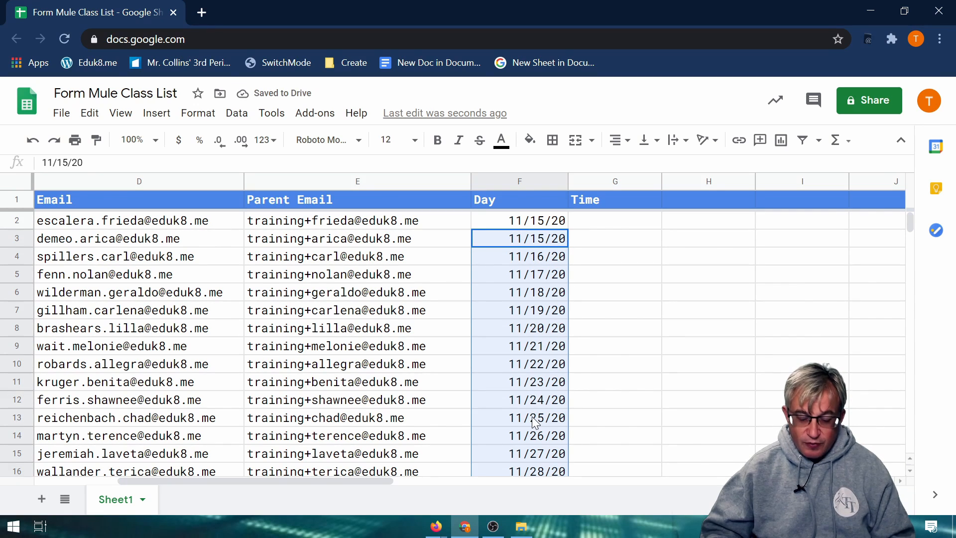
{"action": "key", "text": "ctrl+z"}
Fill the Day column down to row 16 with 11/15/20, using both dates in F2:F3 as the pattern.
{"action": "left_click", "coordinate": [511, 226]}
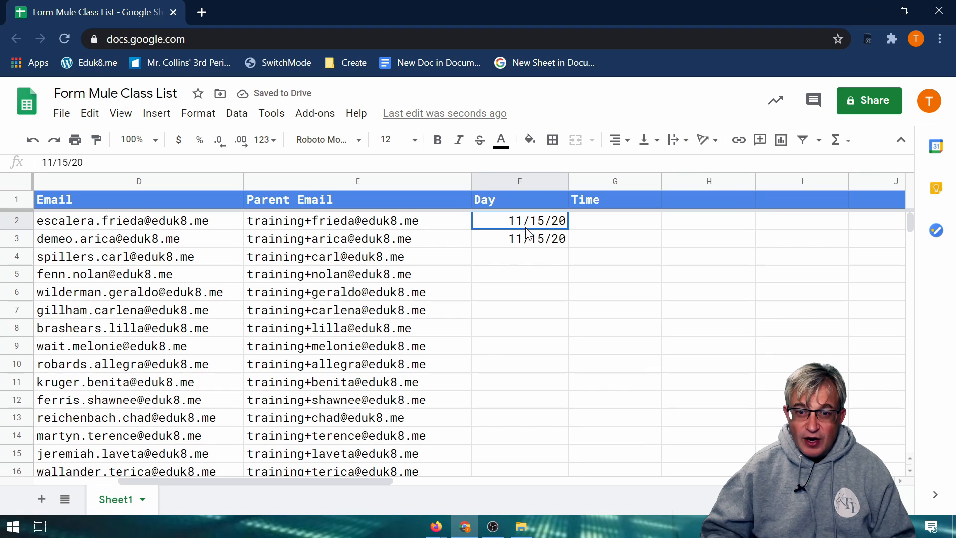
{"action": "left_click_drag", "start_coordinate": [527, 223], "coordinate": [536, 245]}
{"action": "left_click", "coordinate": [509, 292]}
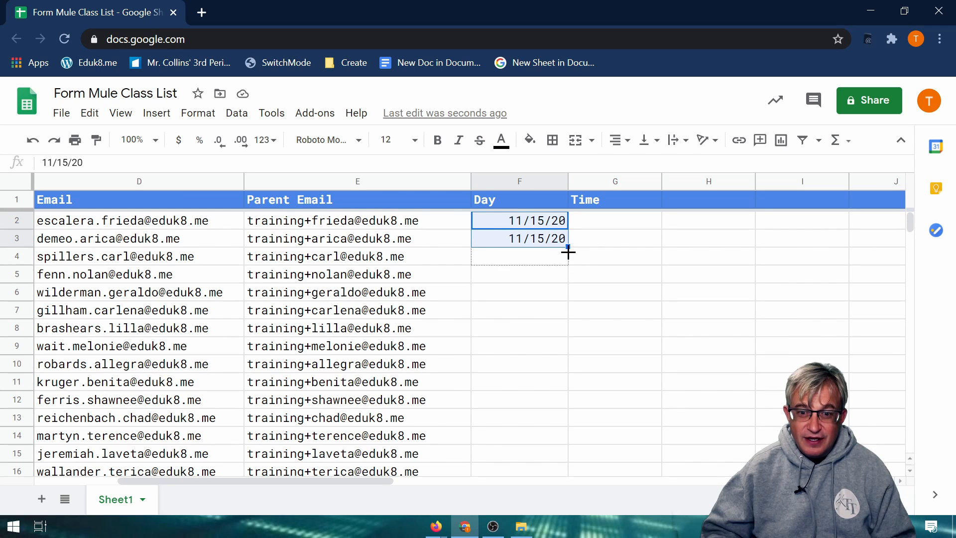
{"action": "left_click_drag", "start_coordinate": [569, 252], "coordinate": [559, 473]}
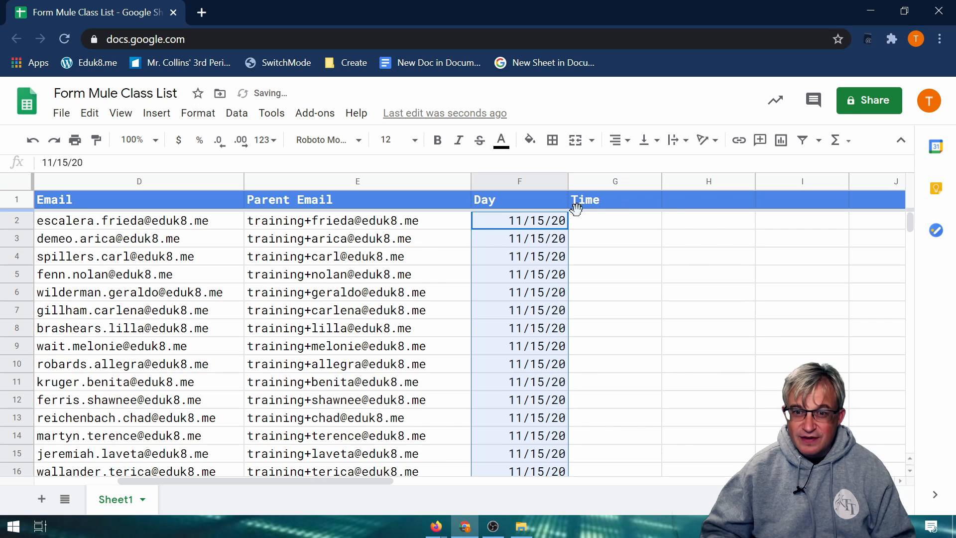
Enter the times 8:00 AM, 8:30 AM and 9:00 AM in cells G2 to G4 of the Time column.
{"action": "left_click", "coordinate": [608, 227]}
{"action": "type", "text": "8:00am\\"}
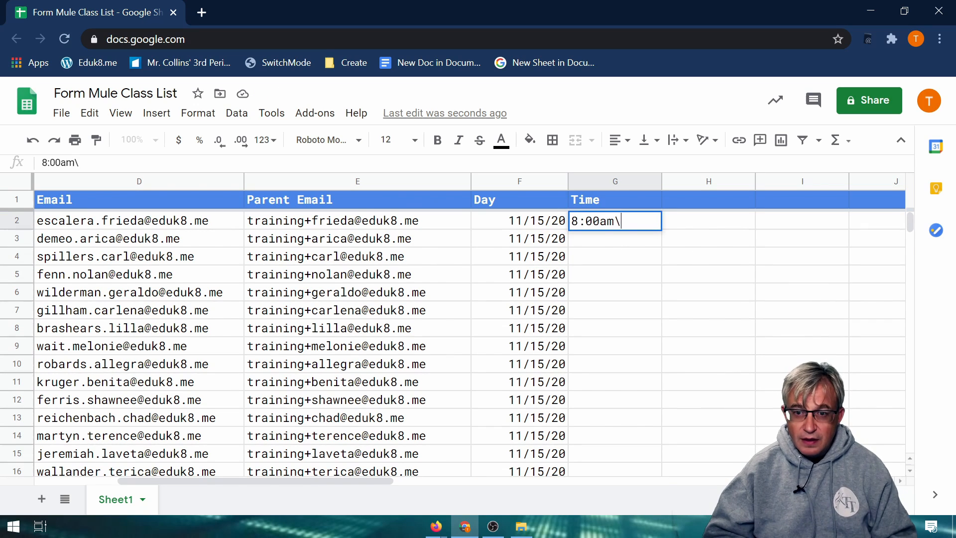
{"action": "key", "text": "Return"}
{"action": "type", "text": "8:30am"}
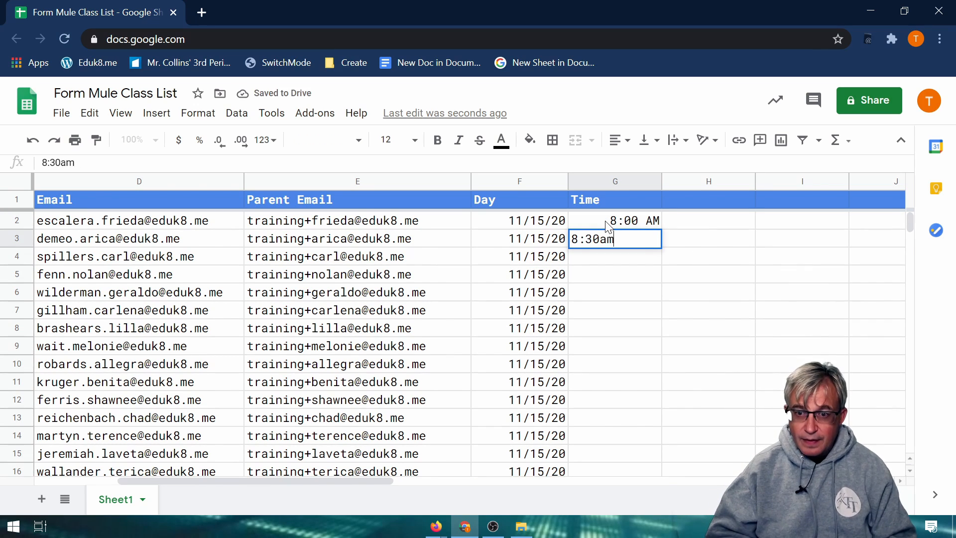
{"action": "key", "text": "Return"}
{"action": "type", "text": "9:00 AM"}
{"action": "key", "text": "Return"}
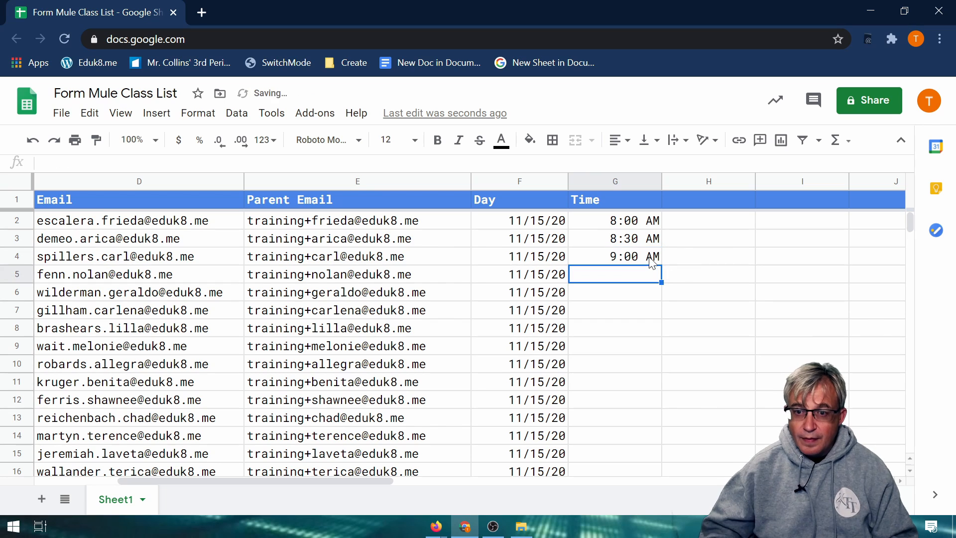
Try auto-filling the Time column down in half-hour increments from G2:G4, and undo the fill.
{"action": "left_click_drag", "start_coordinate": [608, 227], "coordinate": [643, 258]}
{"action": "double_click", "coordinate": [662, 265]}
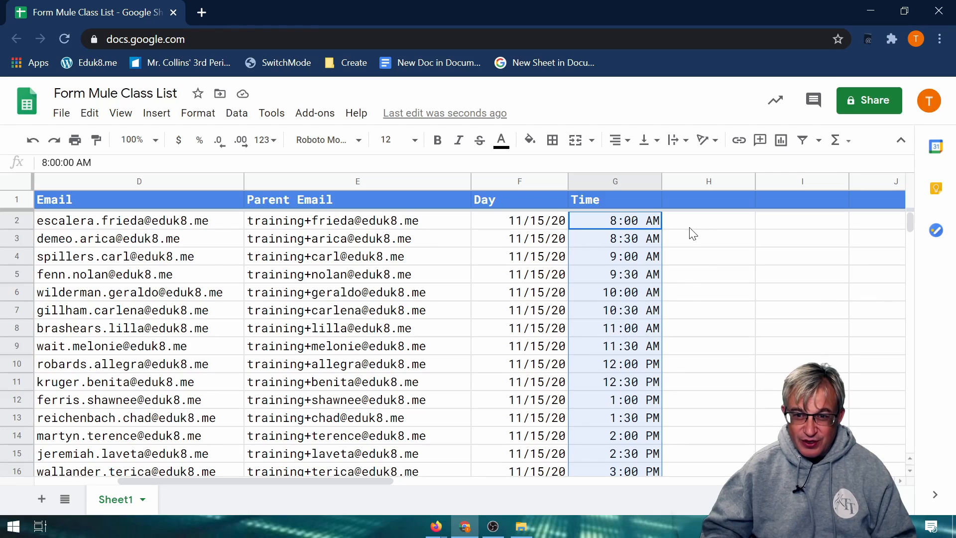
{"action": "key", "text": "ctrl+z"}
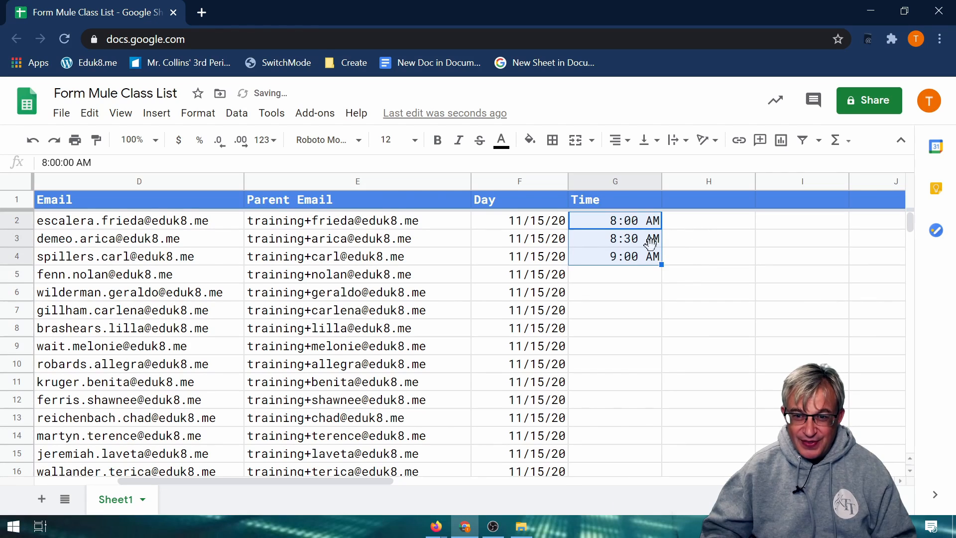
Fill the Time column down to row 16 in half-hour increments, using the times in G2:G4 as the pattern.
{"action": "left_click", "coordinate": [623, 299]}
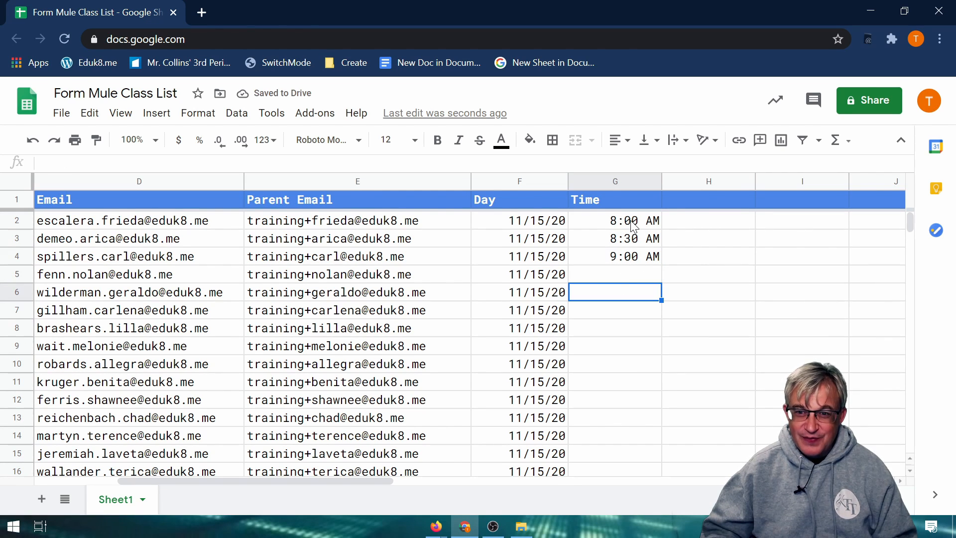
{"action": "left_click_drag", "start_coordinate": [632, 225], "coordinate": [645, 471]}
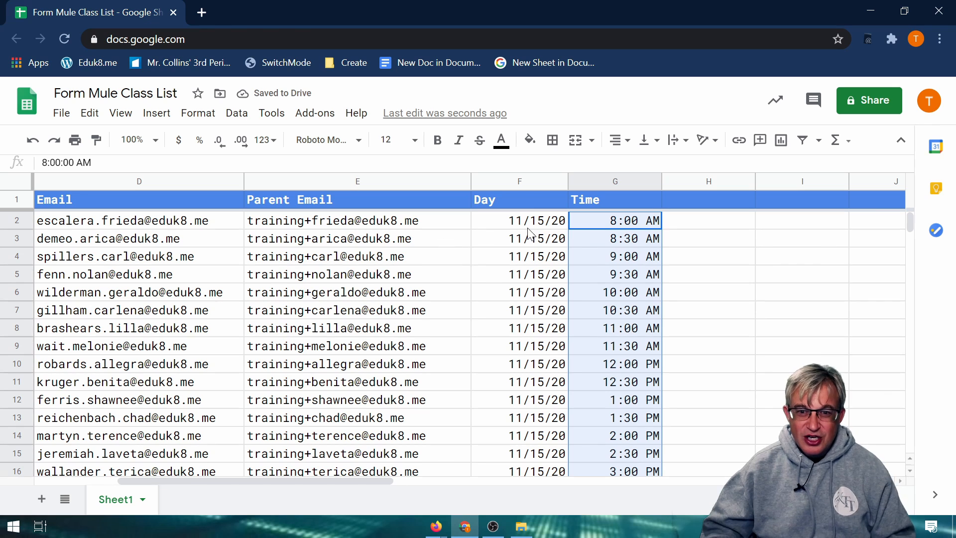
{"action": "mouse_move", "coordinate": [455, 246]}
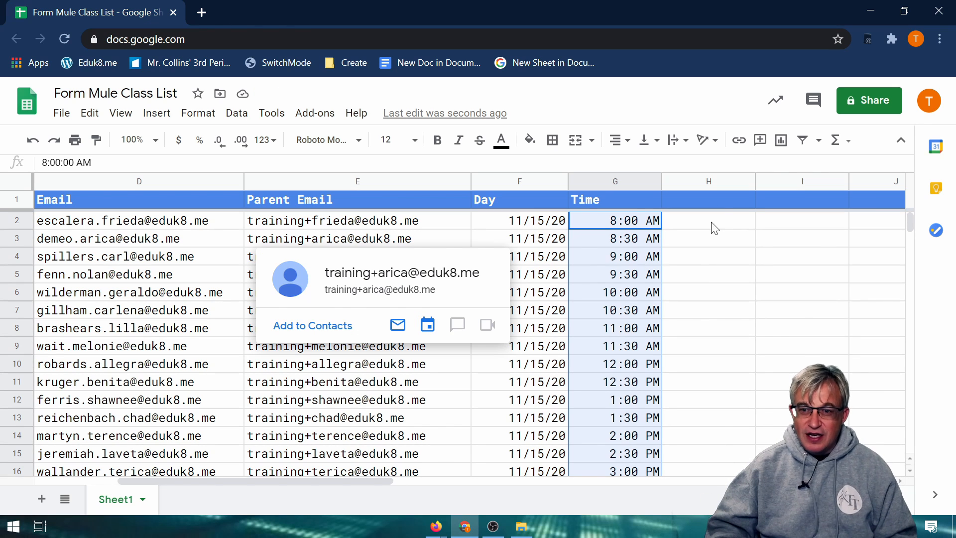
{"action": "left_click", "coordinate": [708, 200]}
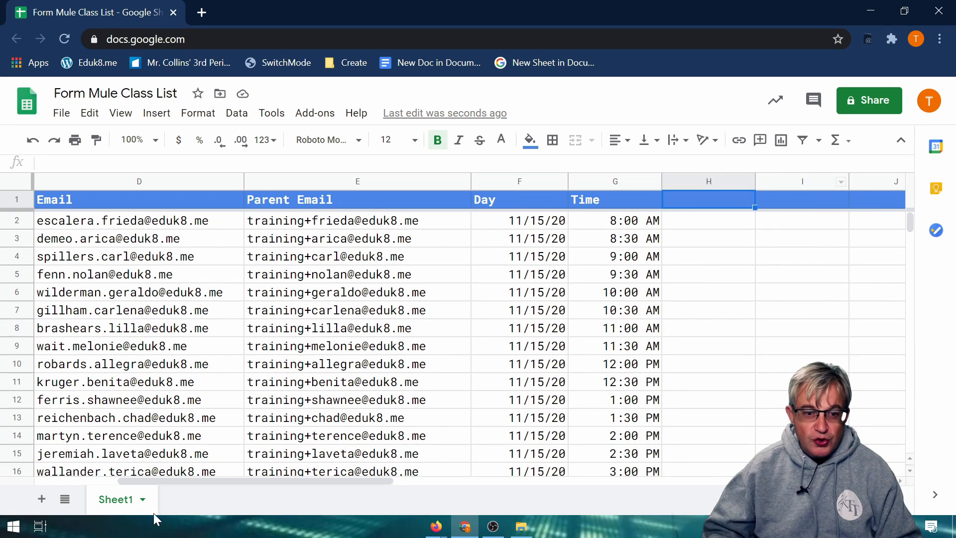
Search the add-on marketplace for Form Mule - Email Merge Utility and open its details page.
{"action": "left_click_drag", "start_coordinate": [225, 479], "coordinate": [102, 492]}
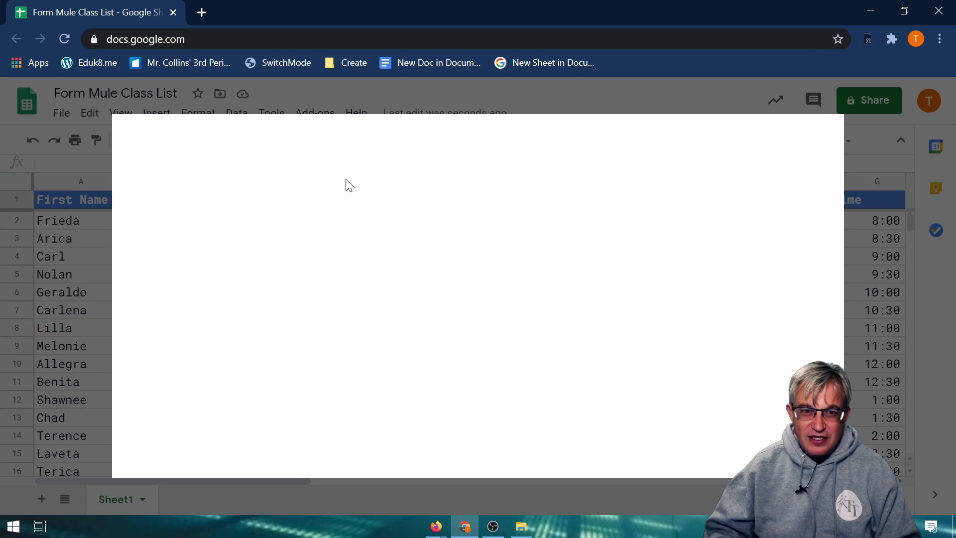
{"action": "left_click", "coordinate": [472, 140]}
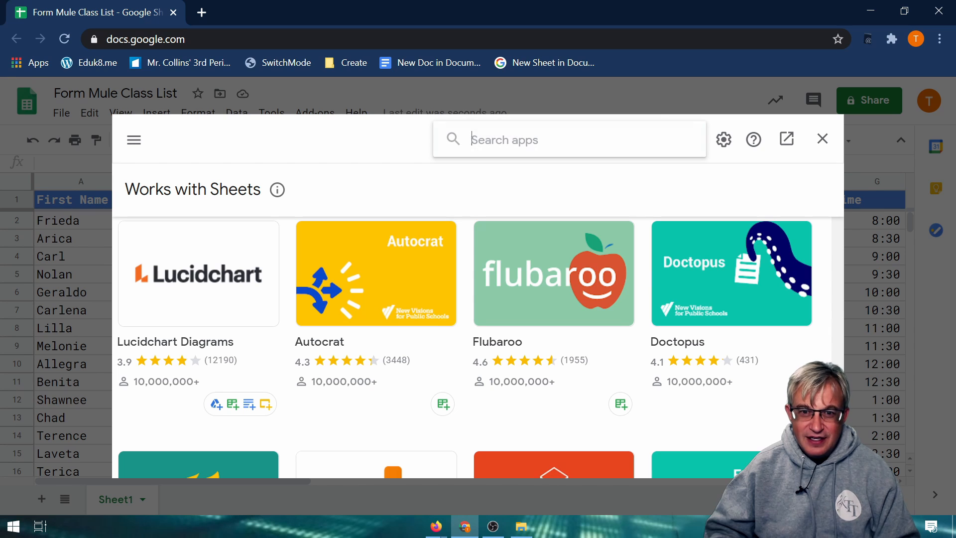
{"action": "type", "text": "Form"}
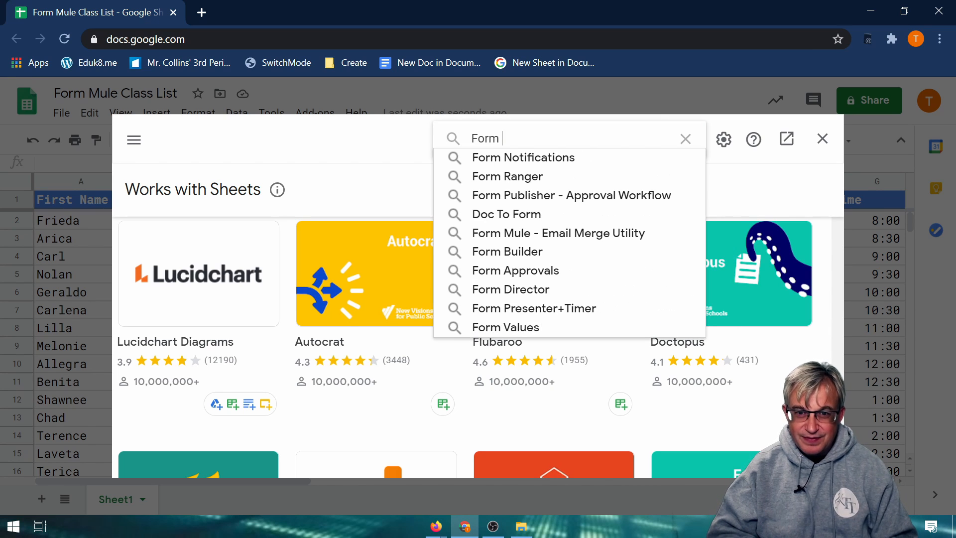
{"action": "type", "text": " Mul"}
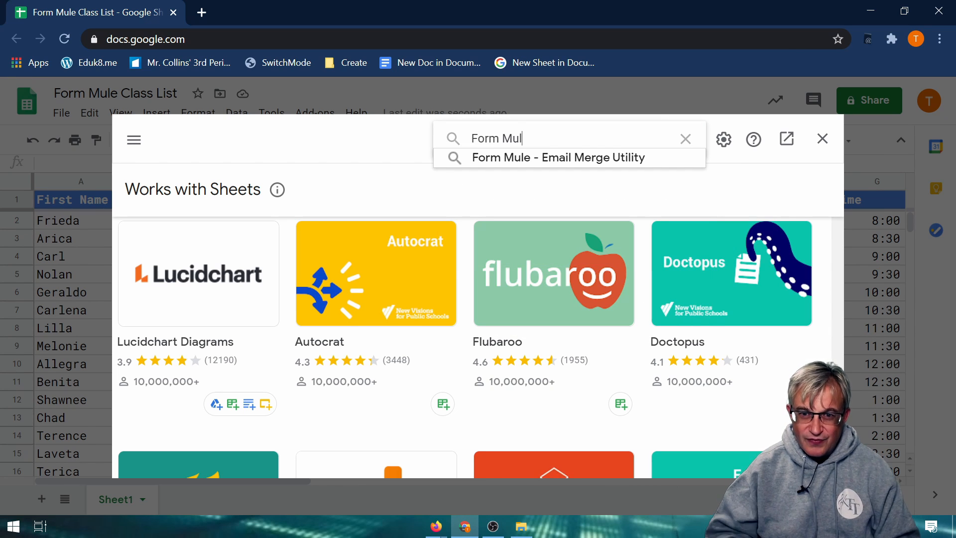
{"action": "left_click", "coordinate": [562, 156]}
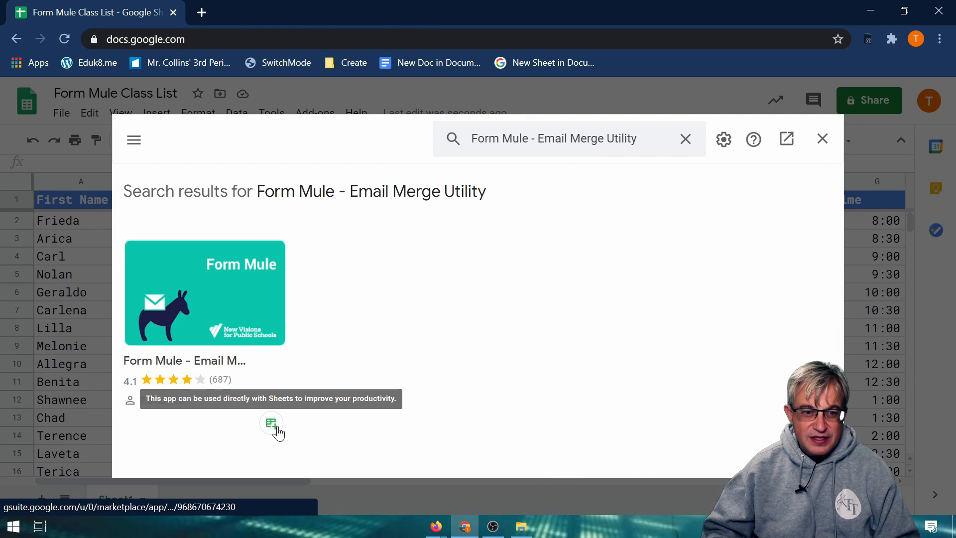
{"action": "left_click", "coordinate": [271, 430]}
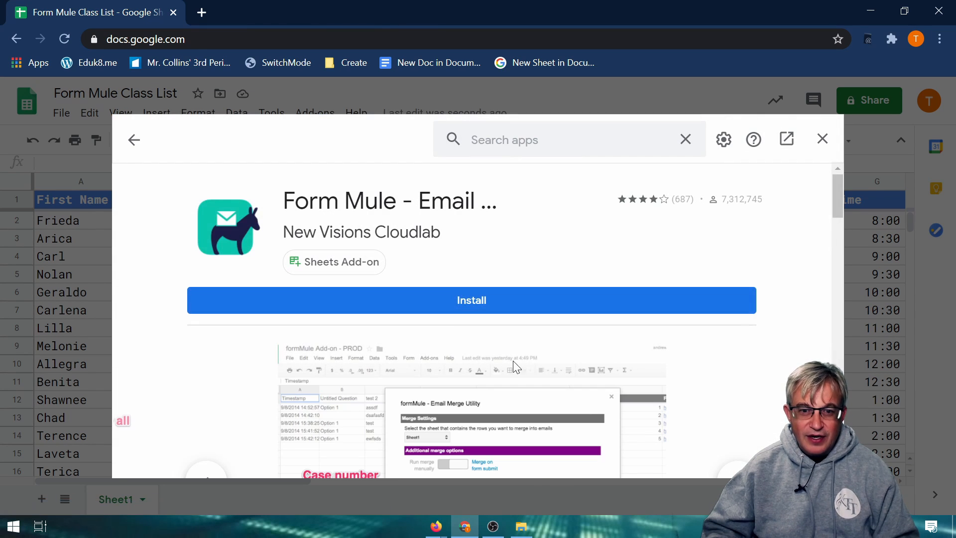
Install the Form Mule add-on, granting it the requested account access, and return to the spreadsheet.
{"action": "left_click", "coordinate": [427, 307]}
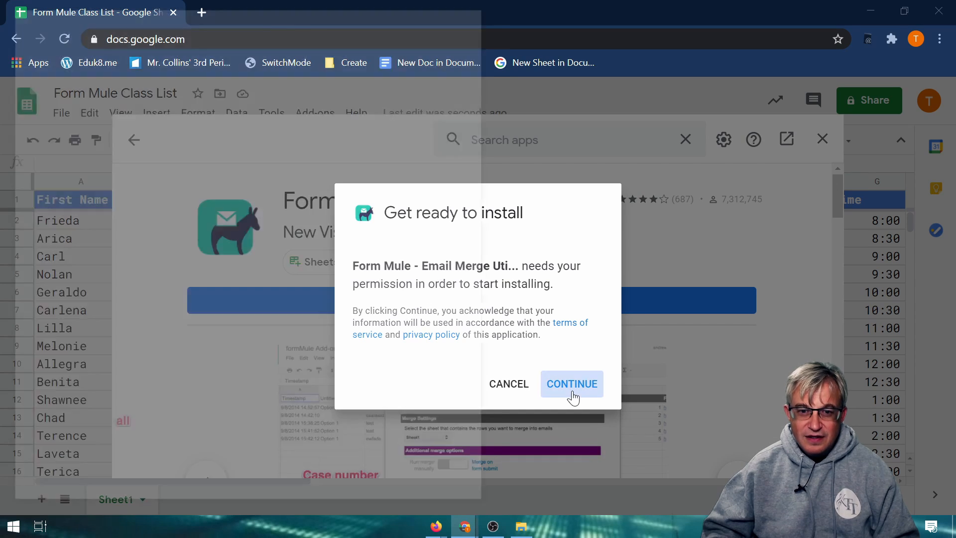
{"action": "left_click", "coordinate": [573, 396]}
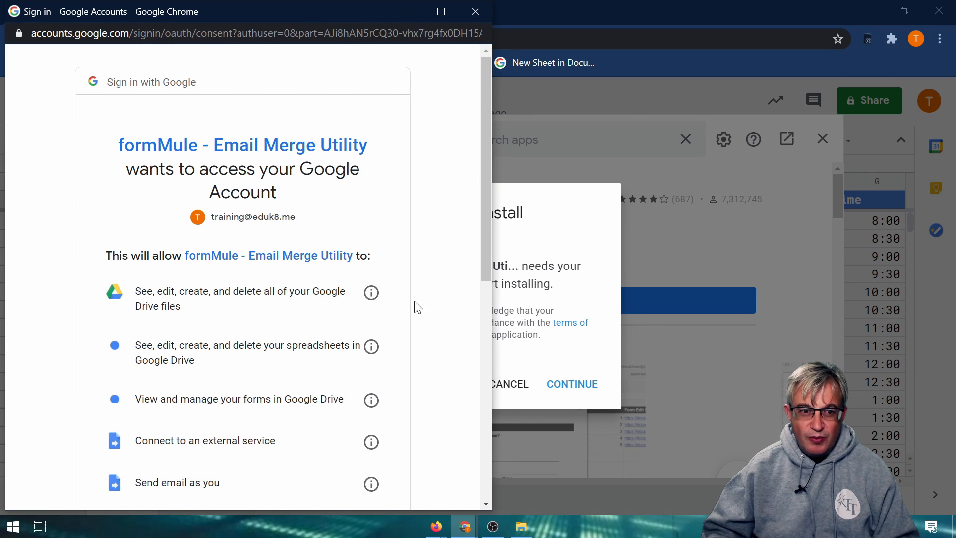
{"action": "scroll", "coordinate": [363, 399], "scroll_direction": "down", "scroll_amount": 10}
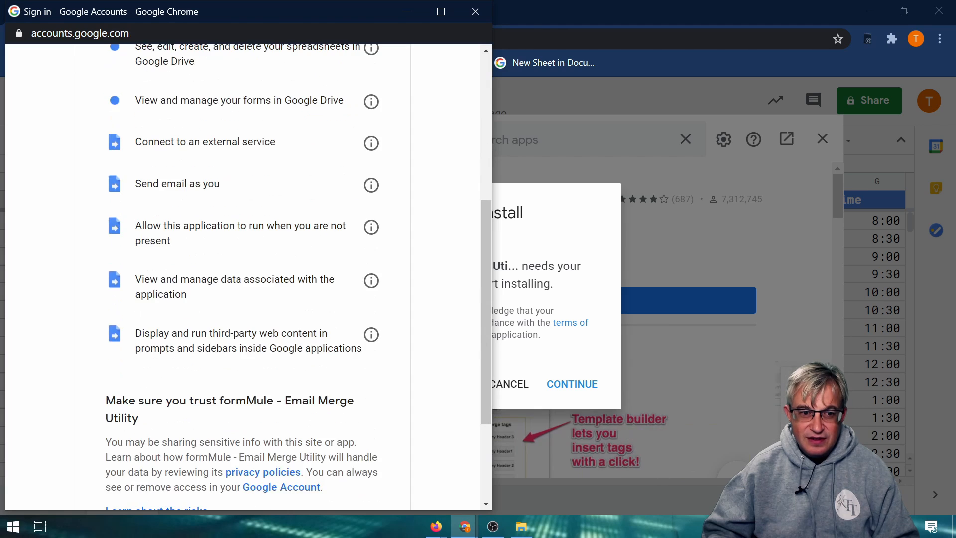
{"action": "left_click", "coordinate": [363, 412]}
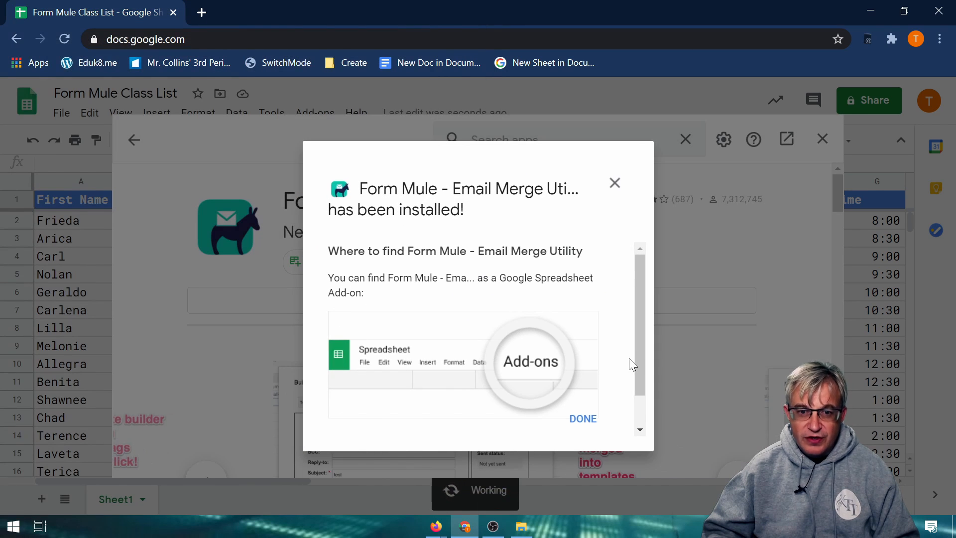
{"action": "left_click", "coordinate": [567, 425]}
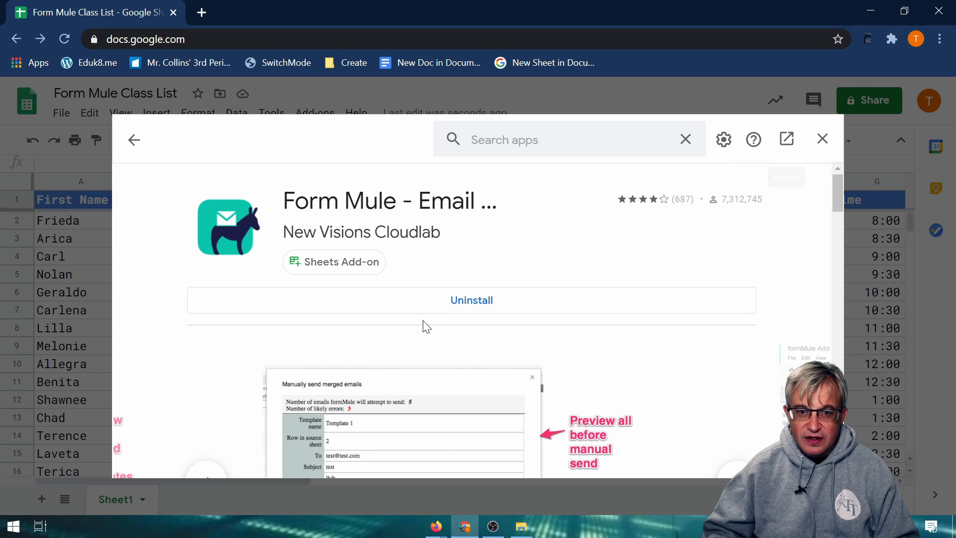
{"action": "left_click", "coordinate": [823, 139]}
Open Form Mule's setup for source data and merge type, and choose Sheet1 as the source sheet.
{"action": "left_click", "coordinate": [306, 114]}
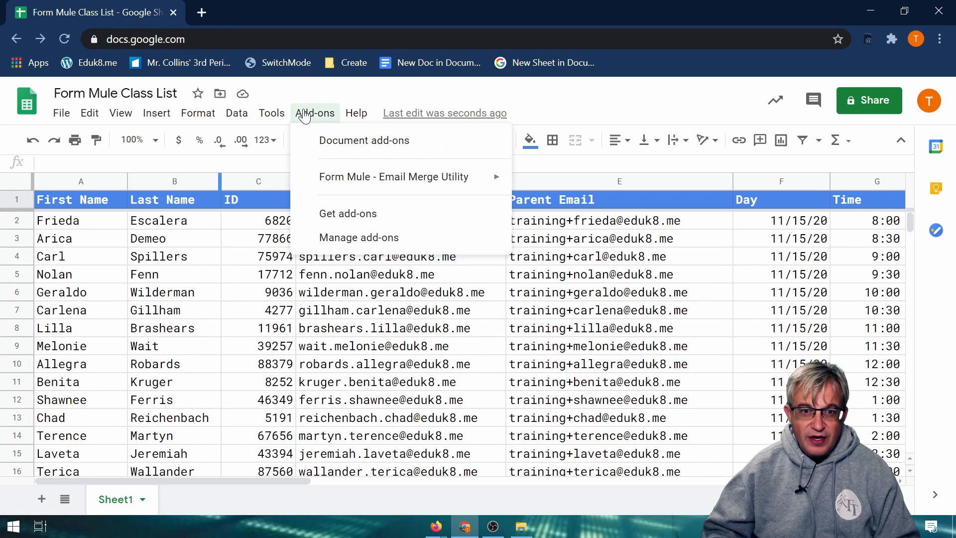
{"action": "mouse_move", "coordinate": [387, 180]}
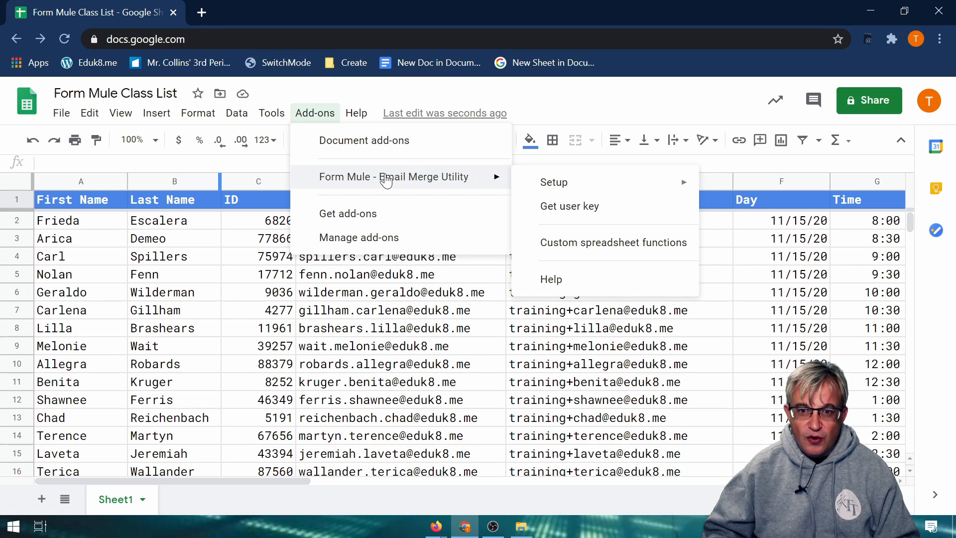
{"action": "mouse_move", "coordinate": [548, 183]}
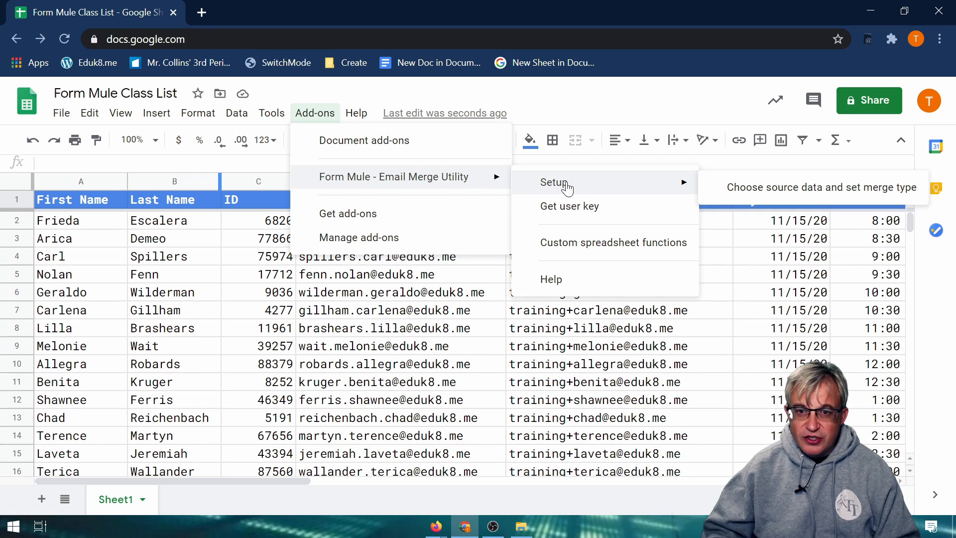
{"action": "left_click", "coordinate": [762, 189]}
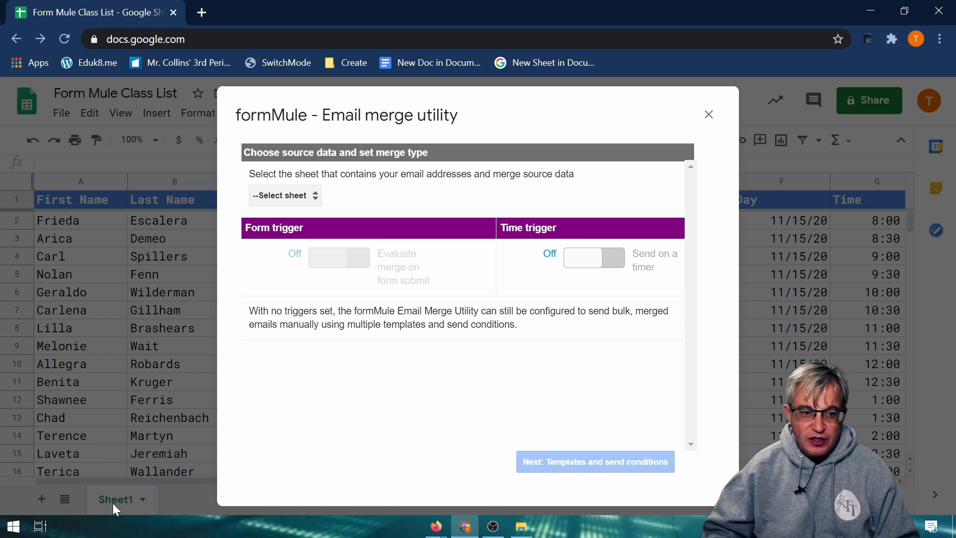
{"action": "left_click", "coordinate": [319, 194]}
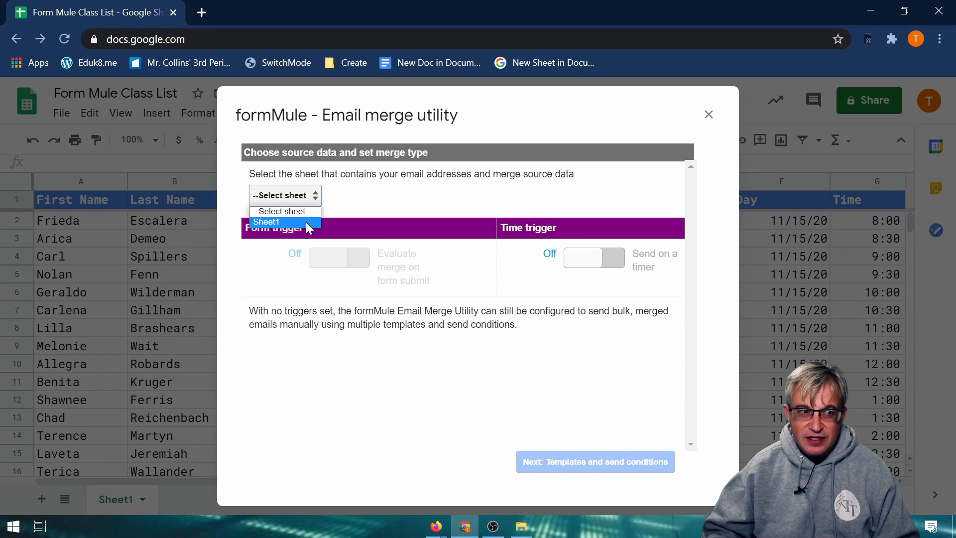
{"action": "left_click", "coordinate": [306, 222]}
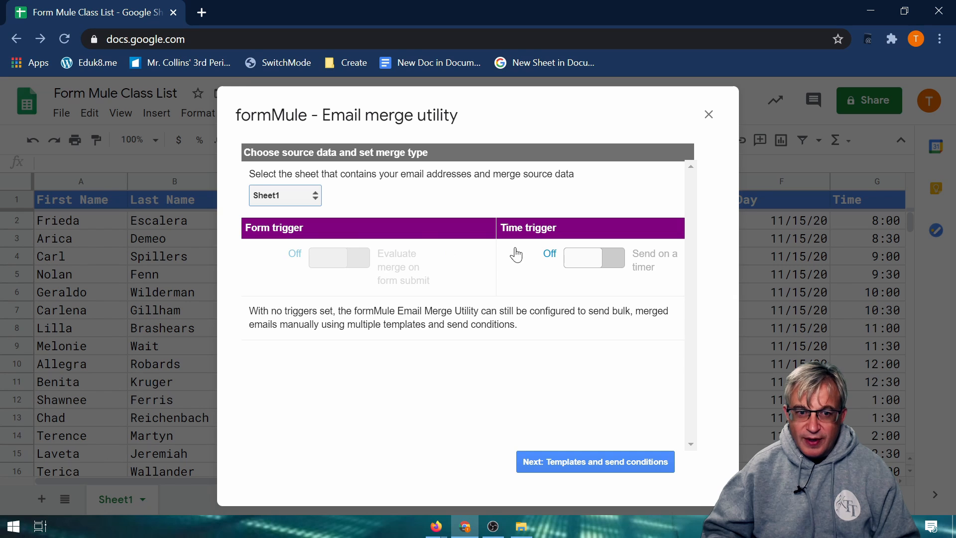
Save the template settings with one template, Template 1, sent for all rows, and proceed to editing the template.
{"action": "left_click", "coordinate": [580, 467]}
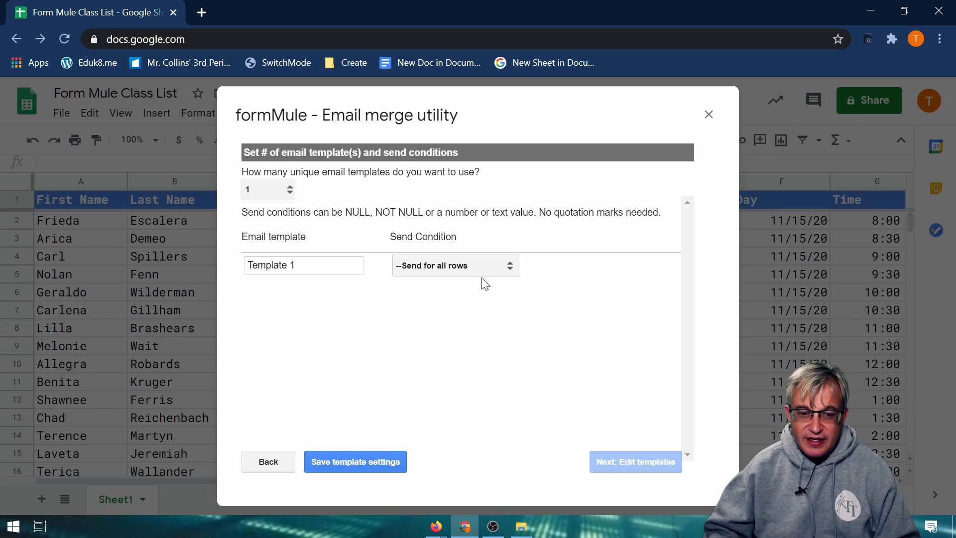
{"action": "left_click", "coordinate": [388, 472]}
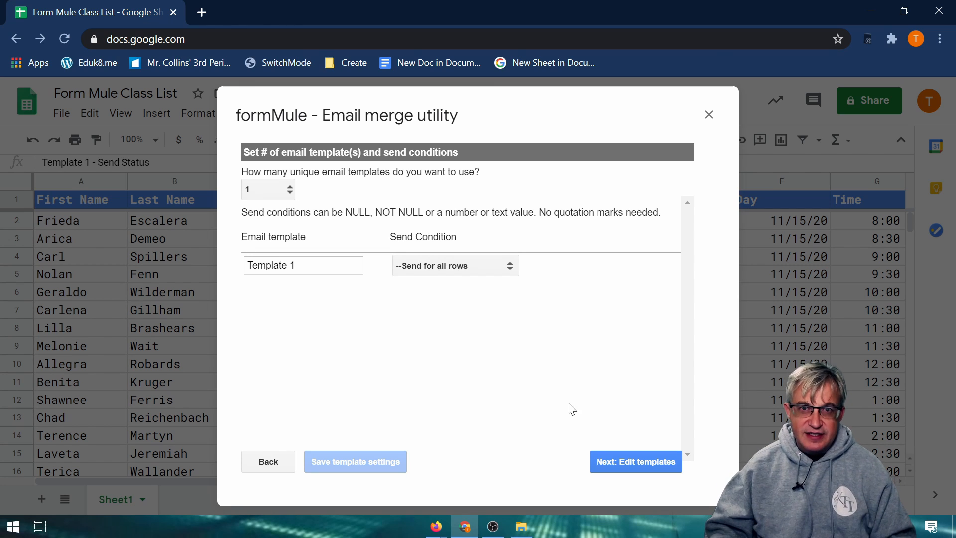
{"action": "left_click", "coordinate": [632, 465]}
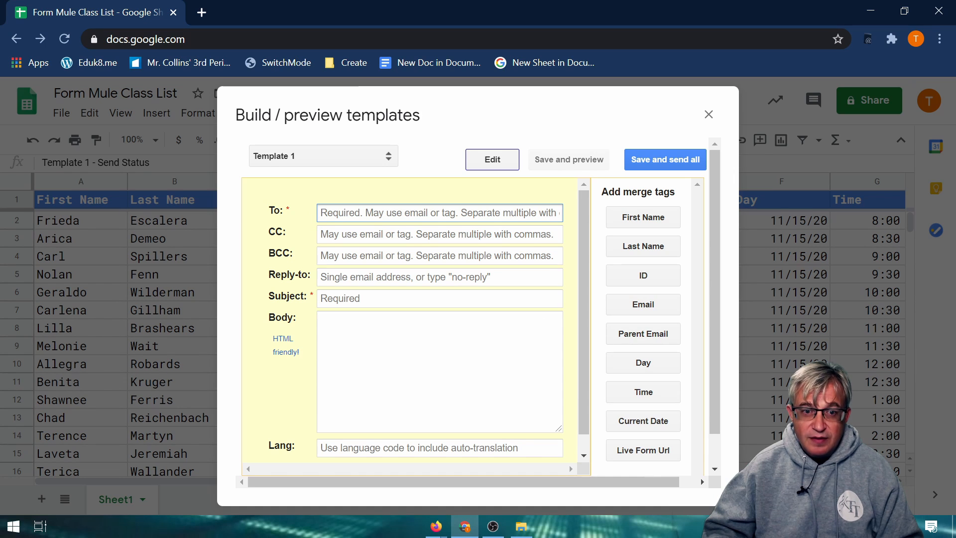
Address Template 1 to the Parent Email merge tag and set its subject to "Parent Teacher conference coming up!".
{"action": "left_click", "coordinate": [642, 335]}
{"action": "key", "text": "Tab"}
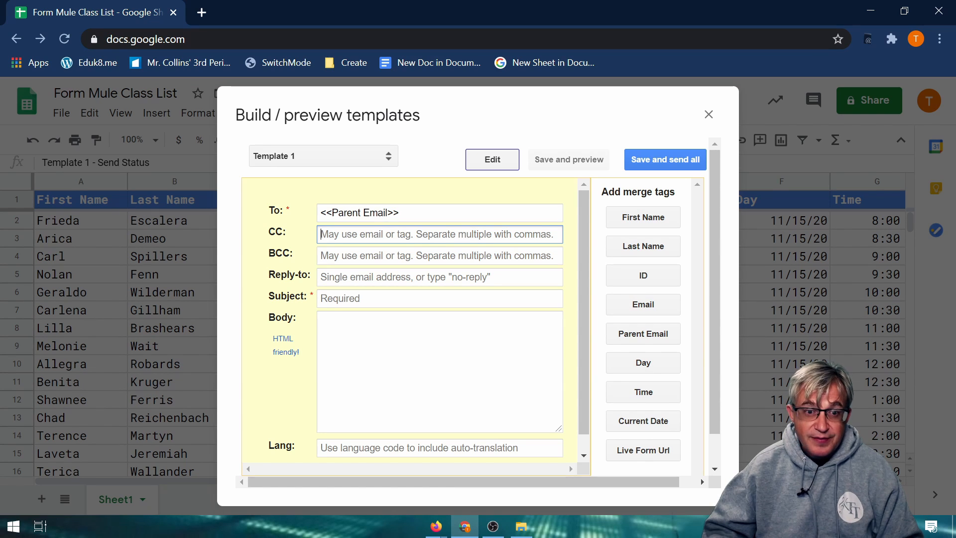
{"action": "key", "text": "Tab"}
{"action": "key", "text": "Tab"}
{"action": "key", "text": "Tab"}
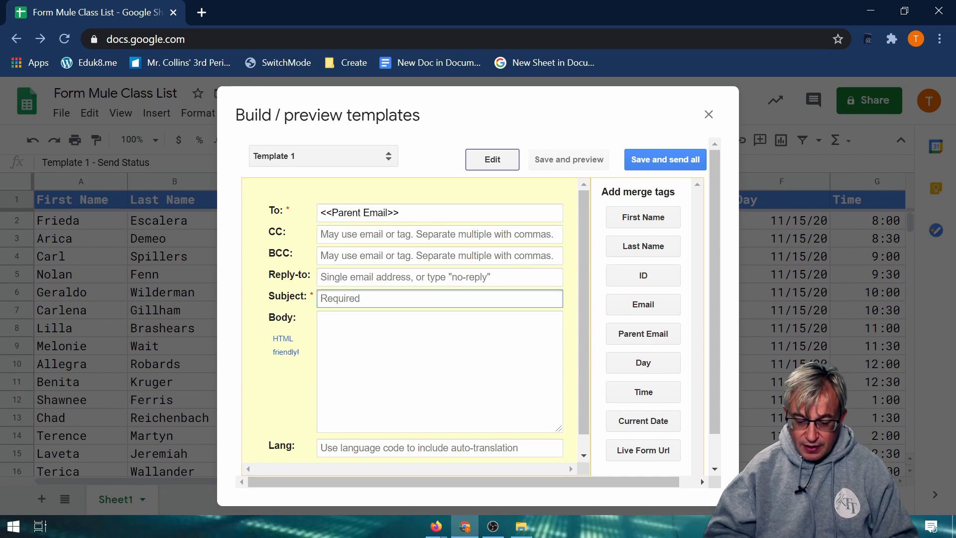
{"action": "type", "text": "Parent Teacher"}
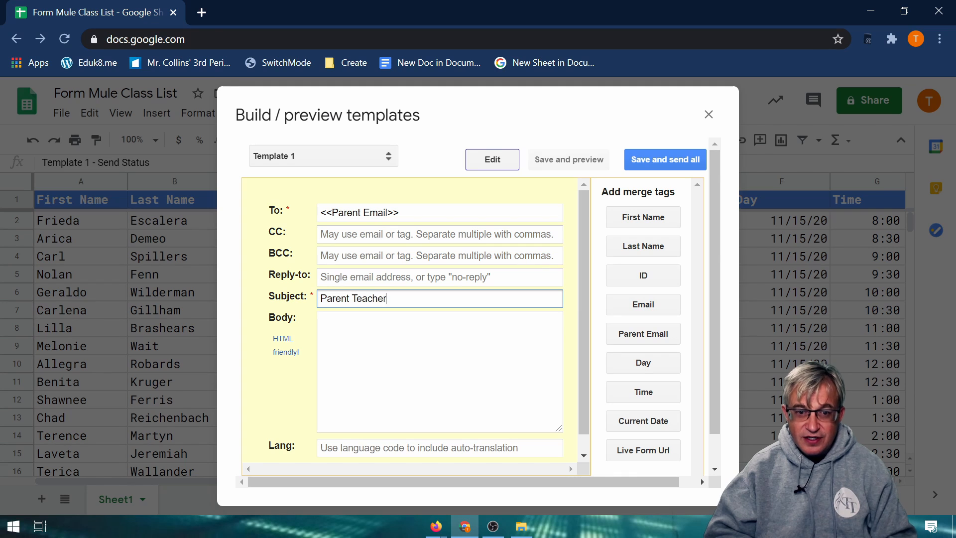
{"action": "type", "text": " conference "}
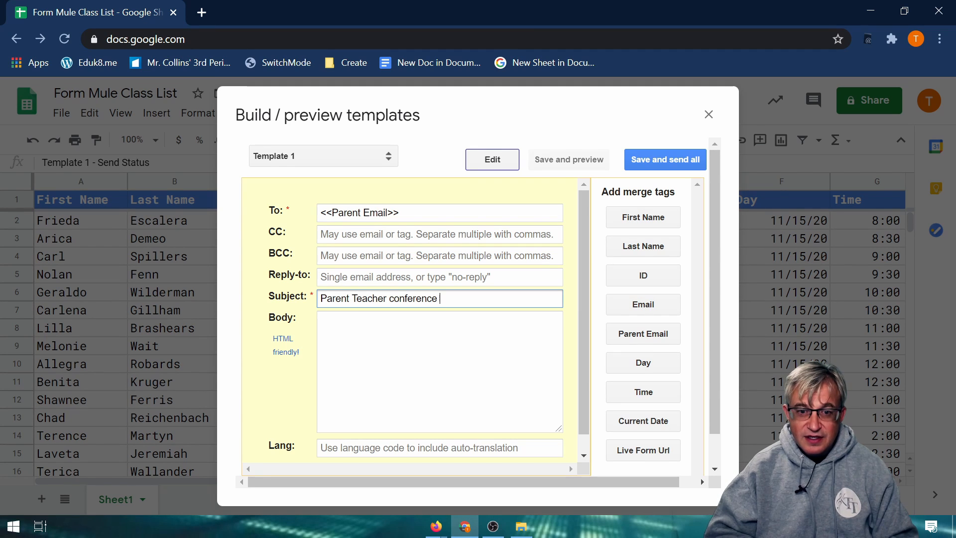
{"action": "type", "text": "coming up!"}
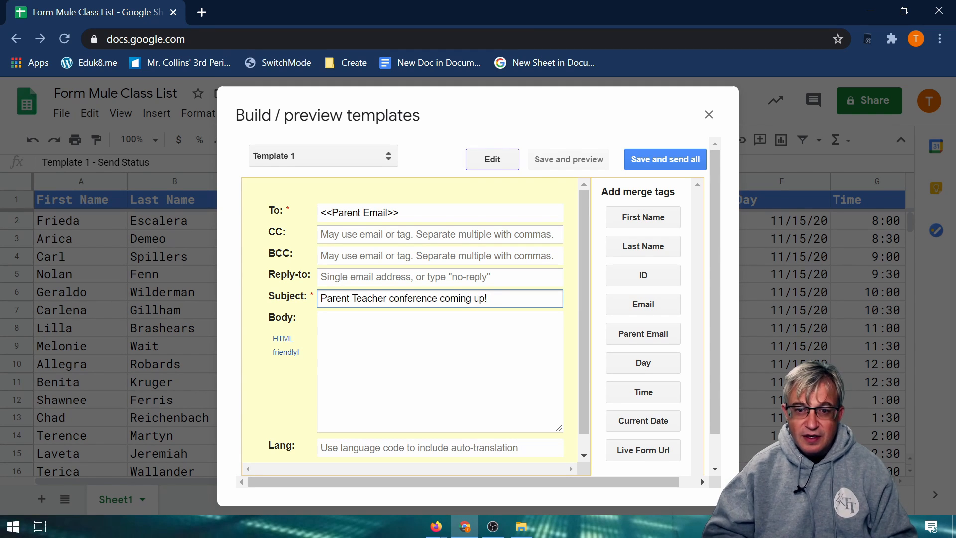
Start the email body with "The parent teacher conference for <<First Name>>", inserting the First Name merge tag without its label.
{"action": "key", "text": "Tab"}
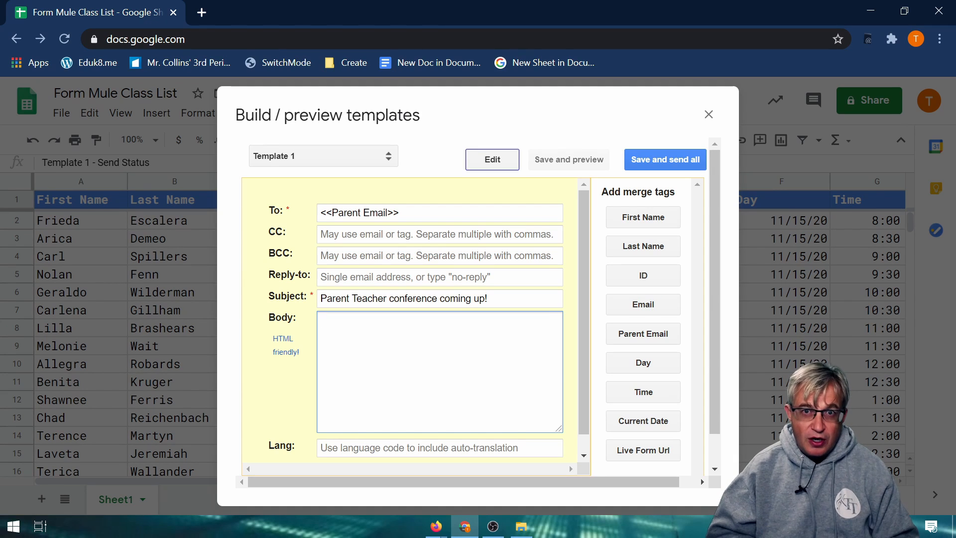
{"action": "type", "text": "T"}
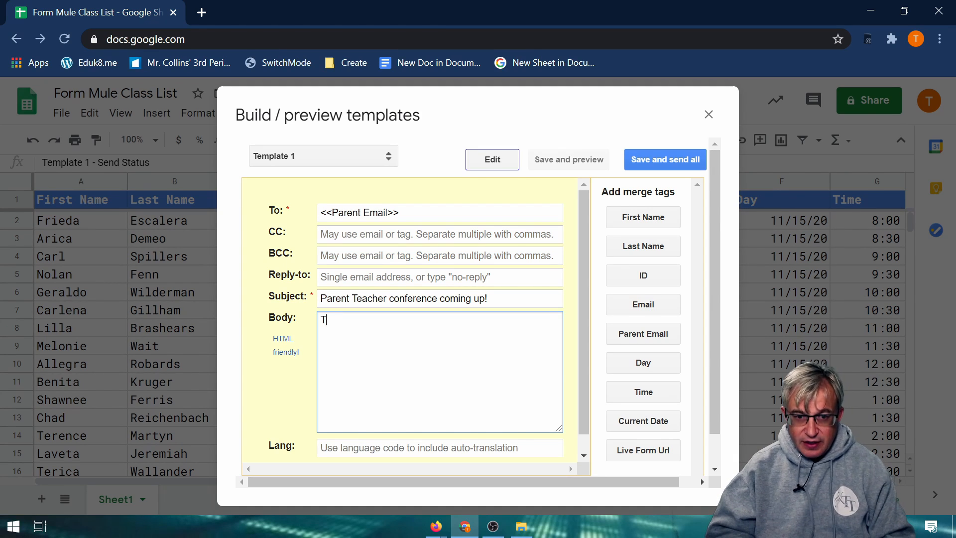
{"action": "type", "text": "he parent te"}
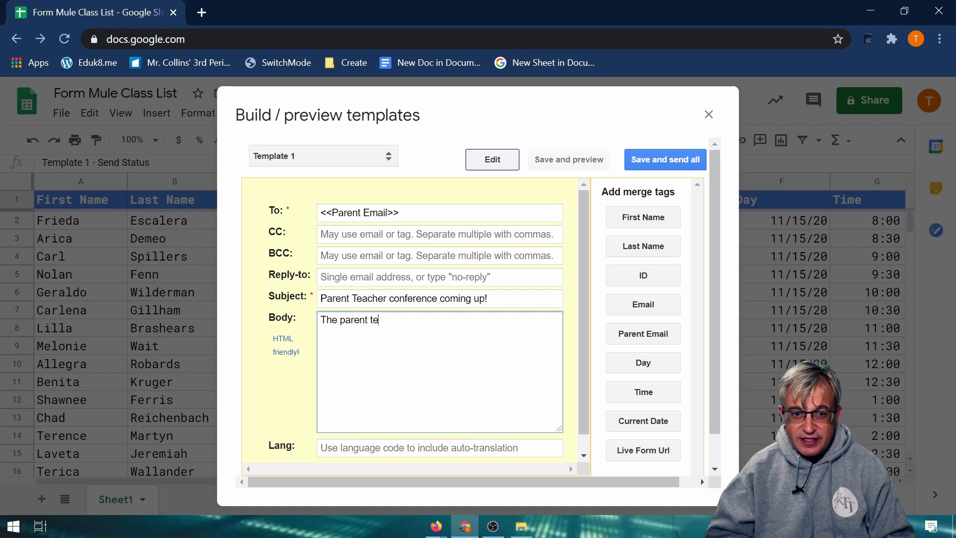
{"action": "type", "text": "acher conferen"}
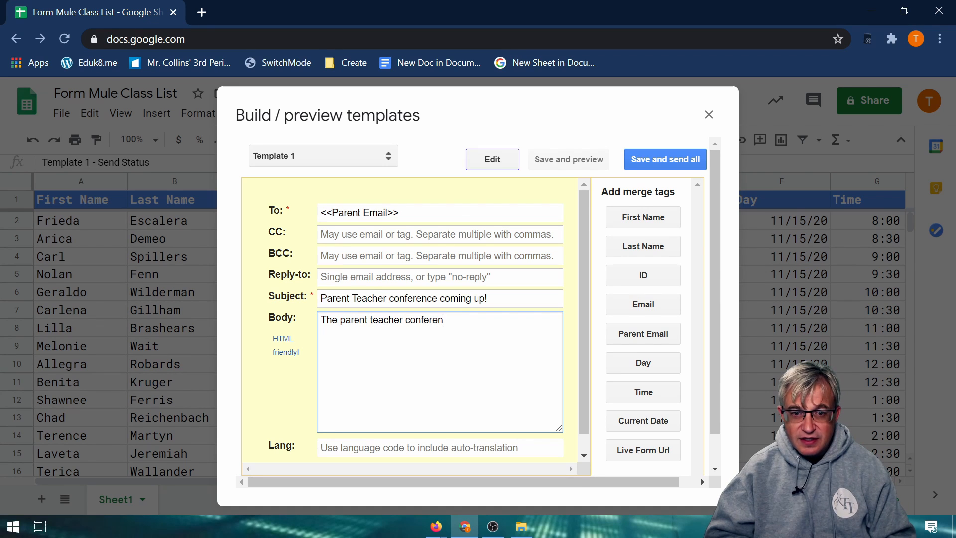
{"action": "type", "text": "ce for"}
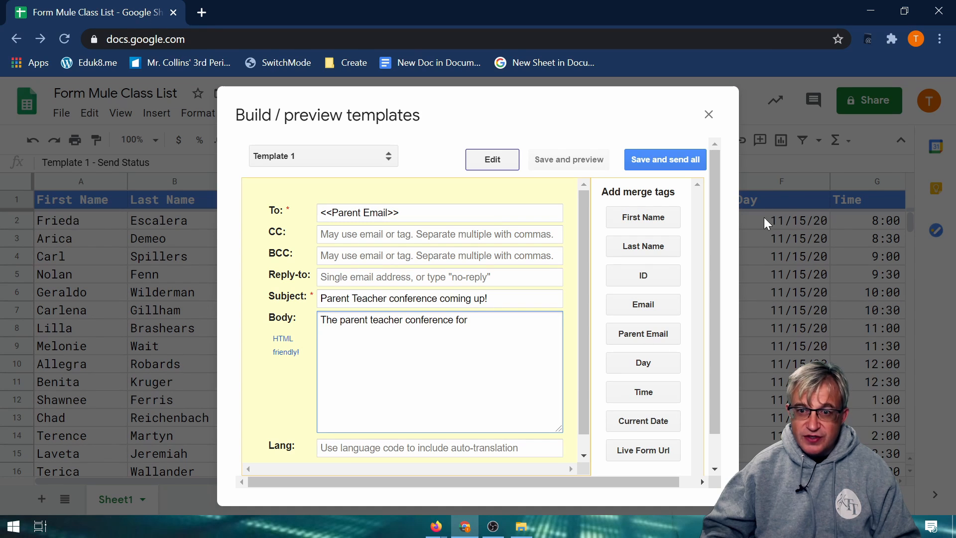
{"action": "left_click", "coordinate": [643, 218]}
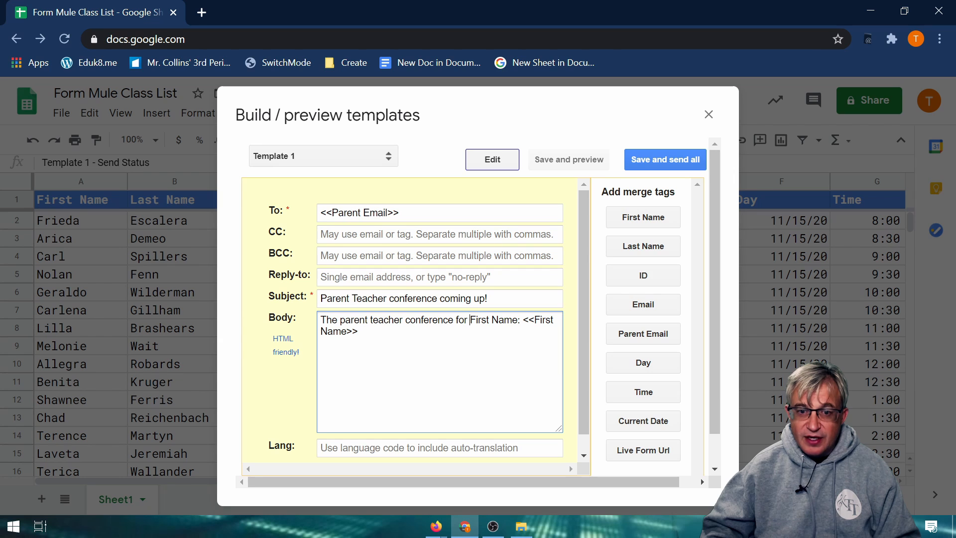
{"action": "left_click_drag", "start_coordinate": [470, 320], "coordinate": [518, 320]}
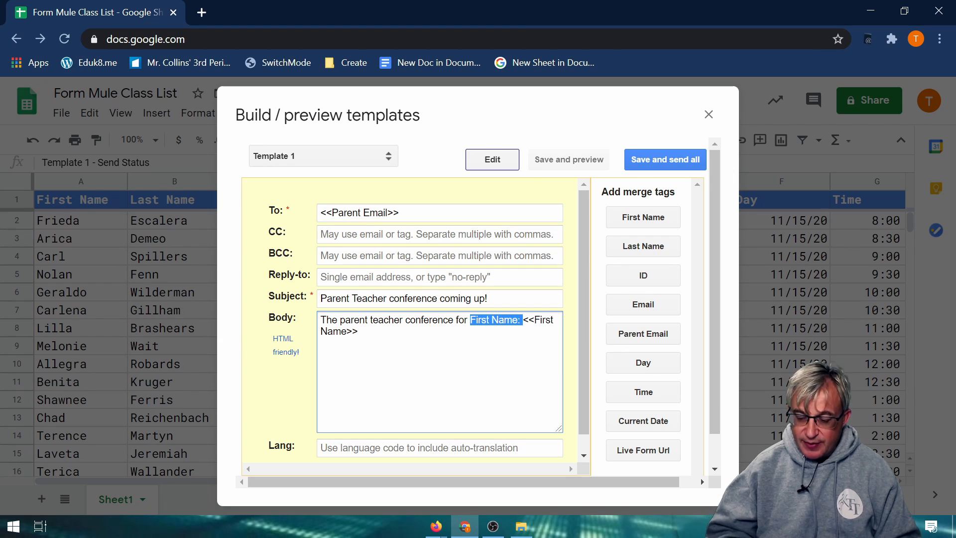
{"action": "key", "text": "BackSpace"}
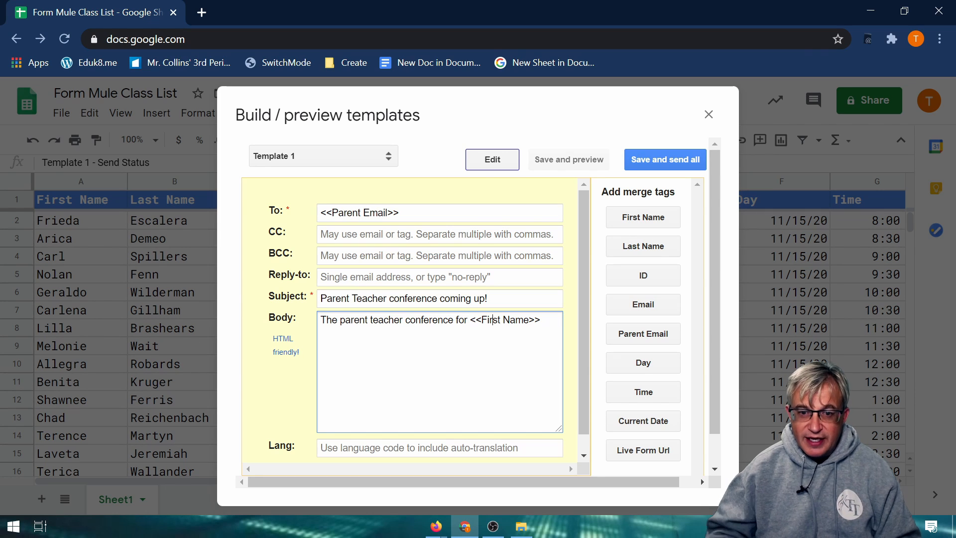
Continue the body sentence with "is scheduled for <<Day>>", inserting the Day merge tag and removing its "Day:" label.
{"action": "left_click_drag", "start_coordinate": [470, 320], "coordinate": [542, 321]}
{"action": "left_click", "coordinate": [550, 321]}
{"action": "type", "text": "i"}
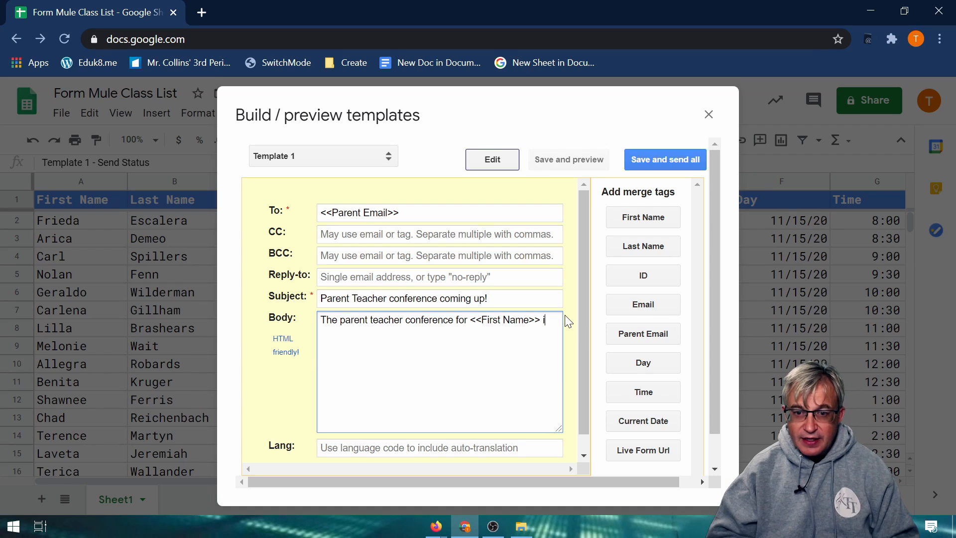
{"action": "type", "text": "s scheduled for"}
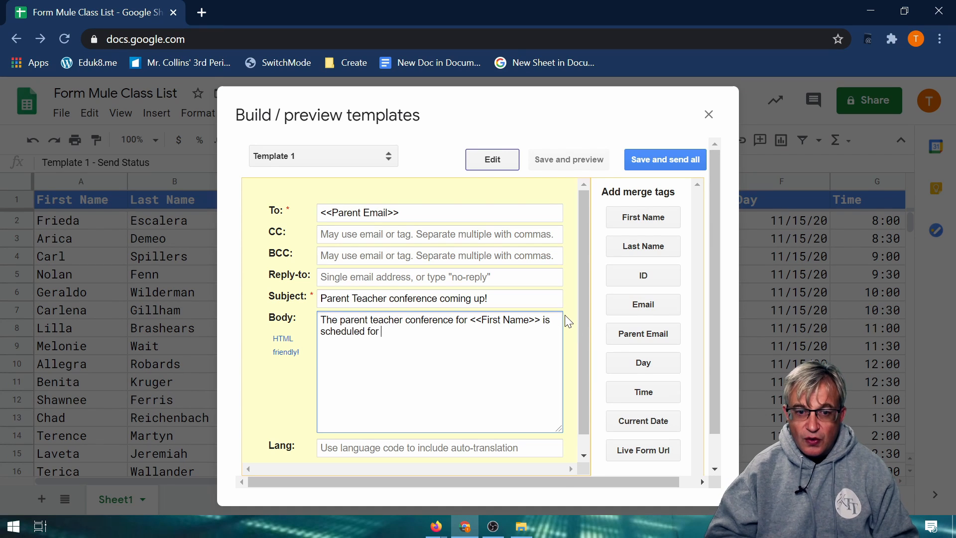
{"action": "left_click", "coordinate": [672, 364]}
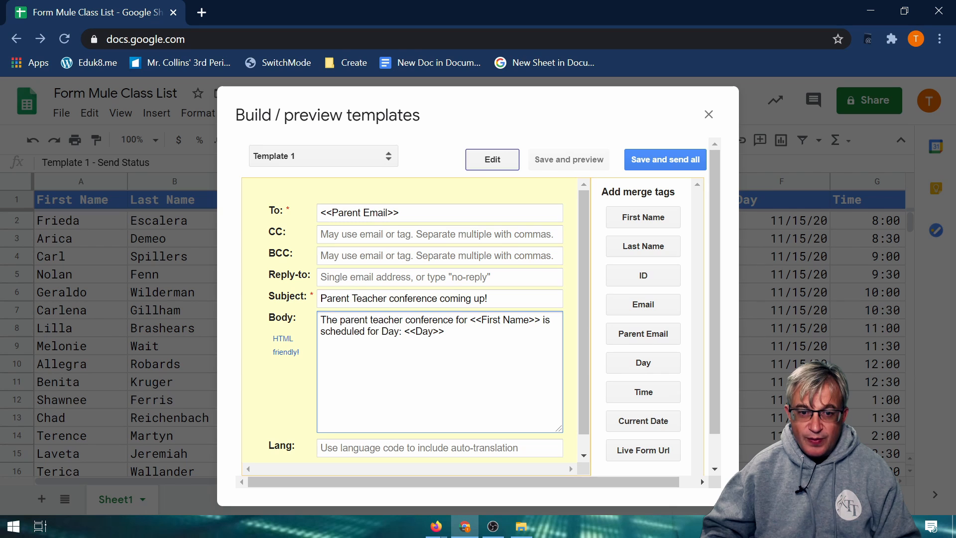
{"action": "left_click_drag", "start_coordinate": [405, 332], "coordinate": [380, 332]}
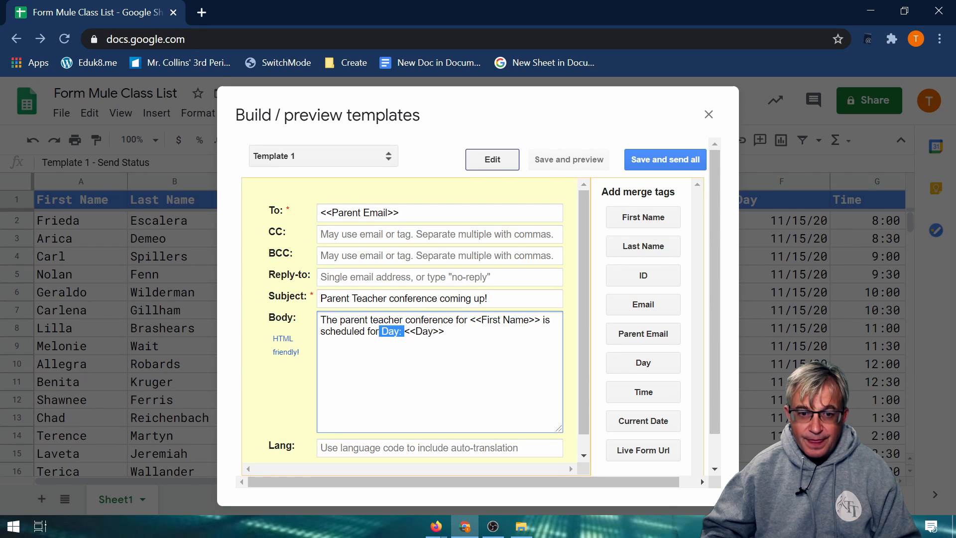
{"action": "key", "text": "BackSpace"}
Complete the body sentence with "at <<Time>>.", inserting the Time merge tag and removing its "Time:" label.
{"action": "key", "text": "End"}
{"action": "type", "text": "at"}
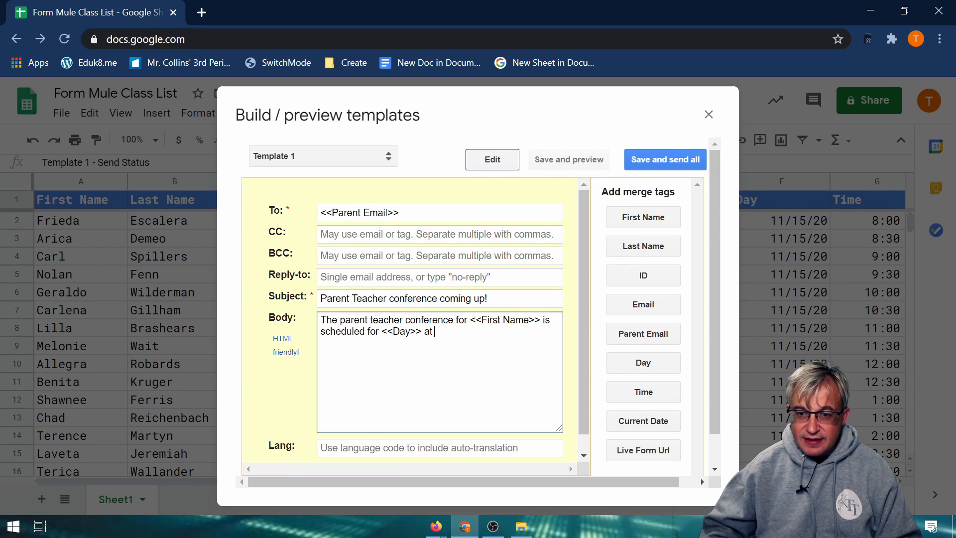
{"action": "left_click", "coordinate": [643, 392]}
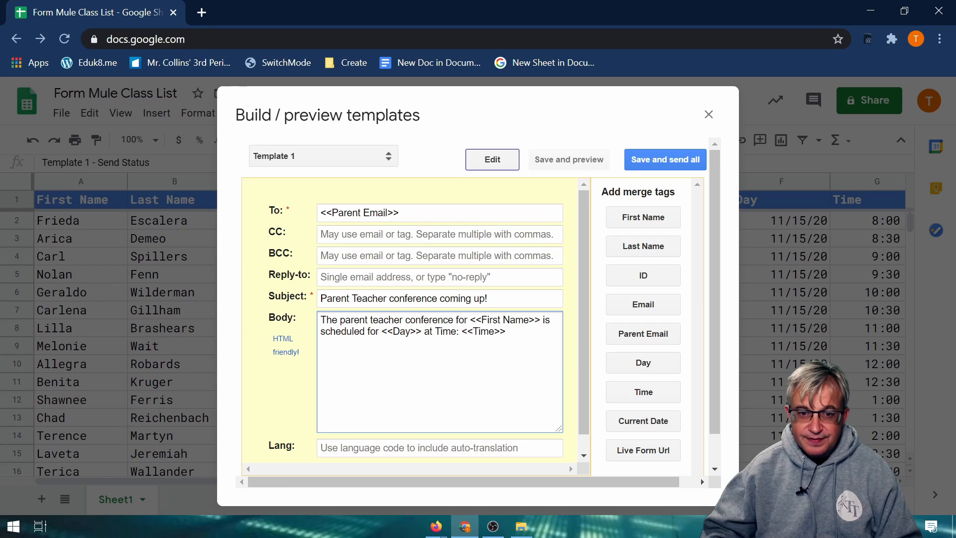
{"action": "left_click_drag", "start_coordinate": [458, 331], "coordinate": [435, 331]}
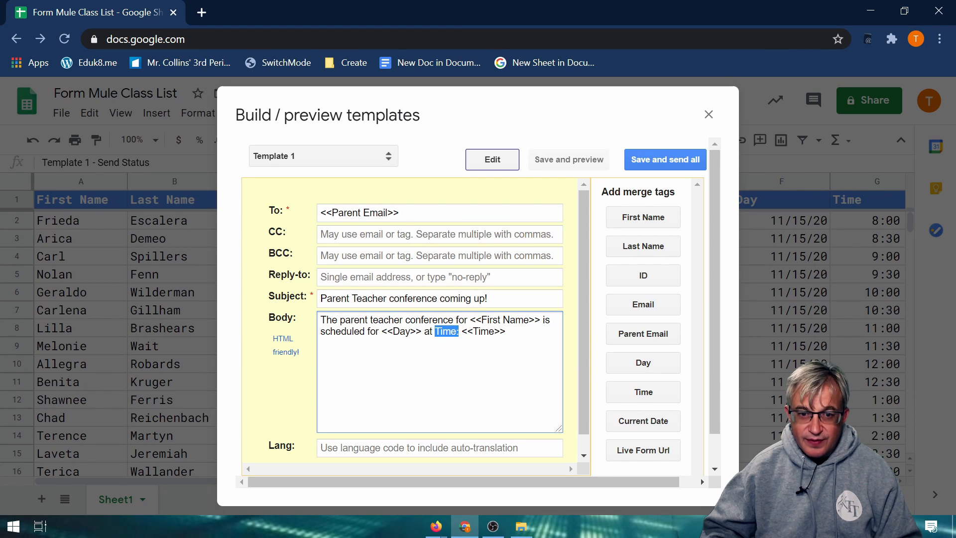
{"action": "key", "text": "BackSpace"}
{"action": "key", "text": "Delete"}
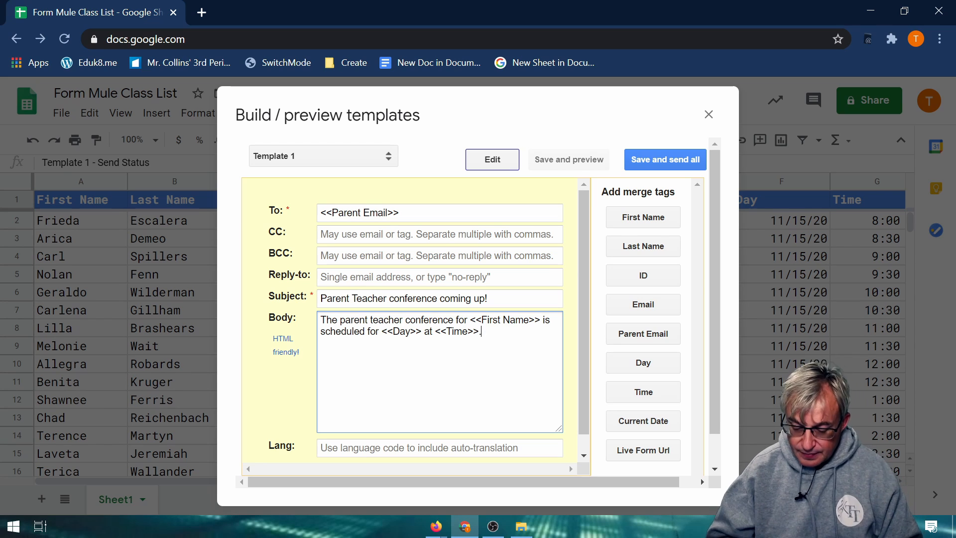
Add the sentence "Be sure to bring your student's class workbook." to the body after the conference time.
{"action": "type", "text": "Be sure to brin"}
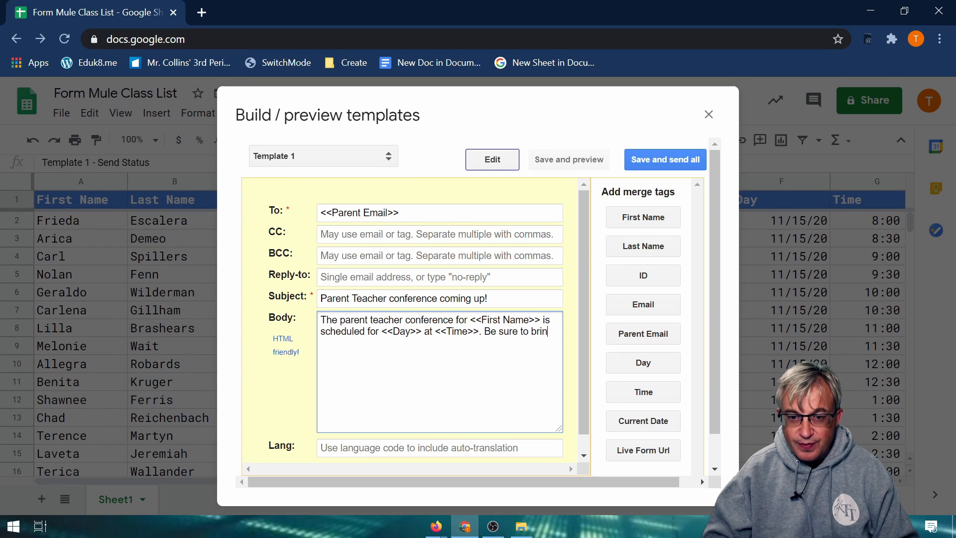
{"action": "type", "text": "g your"}
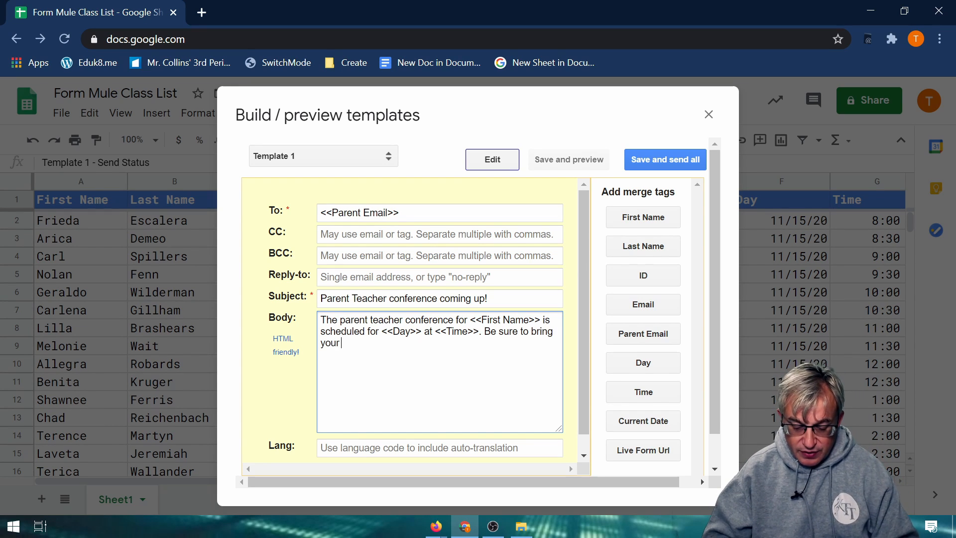
{"action": "type", "text": " students"}
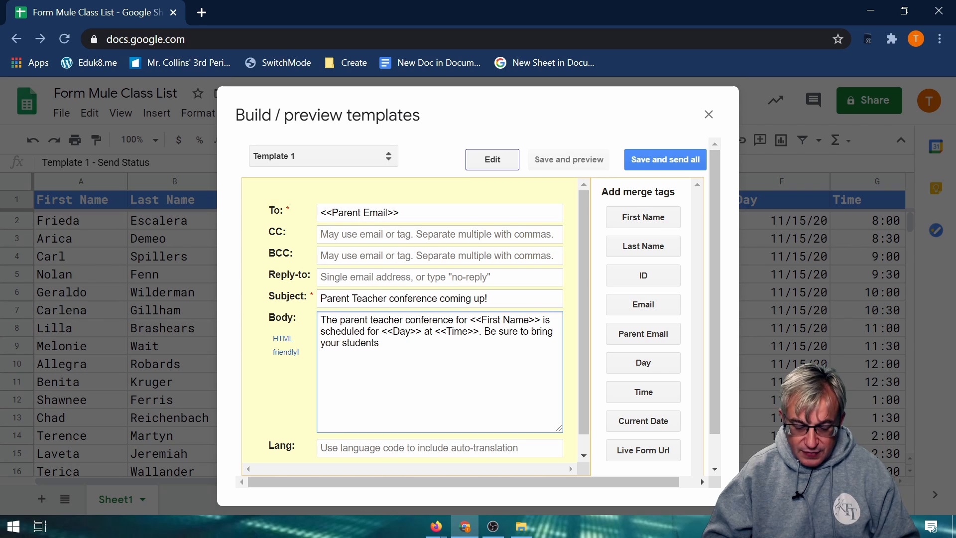
{"action": "type", "text": " class workbook"}
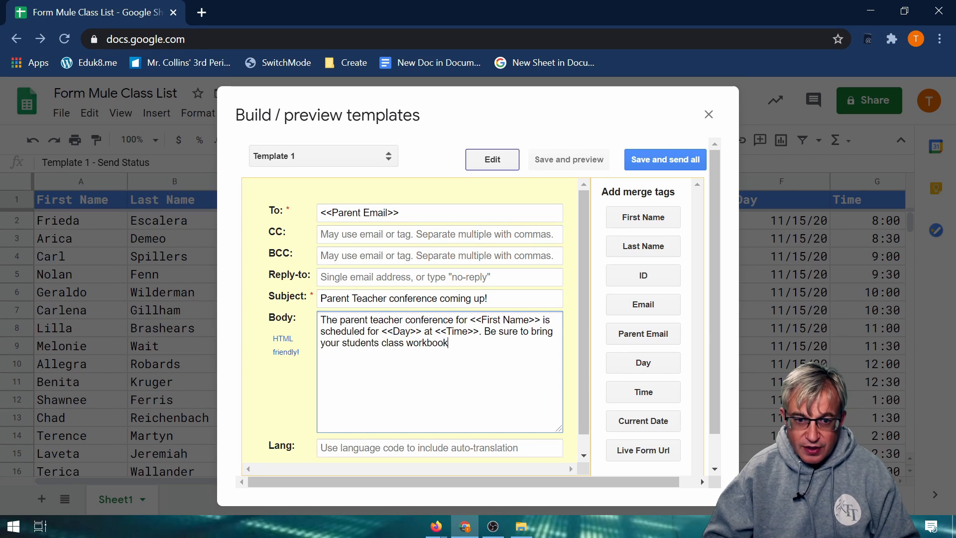
{"action": "type", "text": " and"}
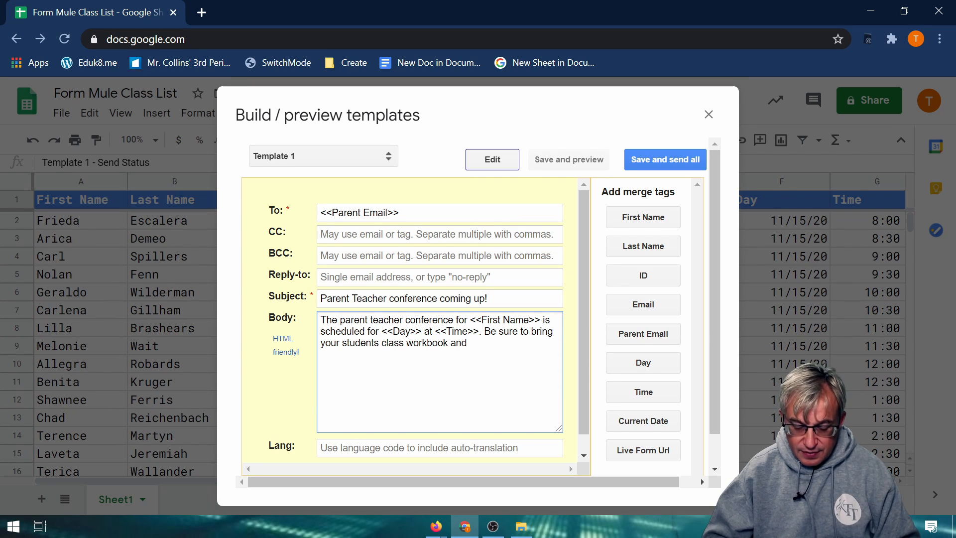
{"action": "key", "text": "BackSpace"}
{"action": "key", "text": "BackSpace"}
{"action": "key", "text": "BackSpace"}
{"action": "key", "text": "BackSpace"}
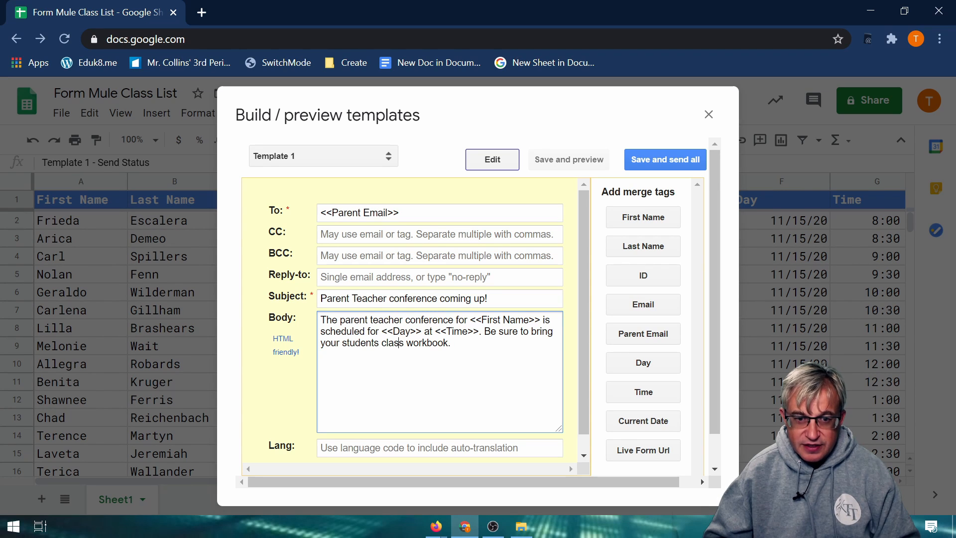
{"action": "type", "text": "'"}
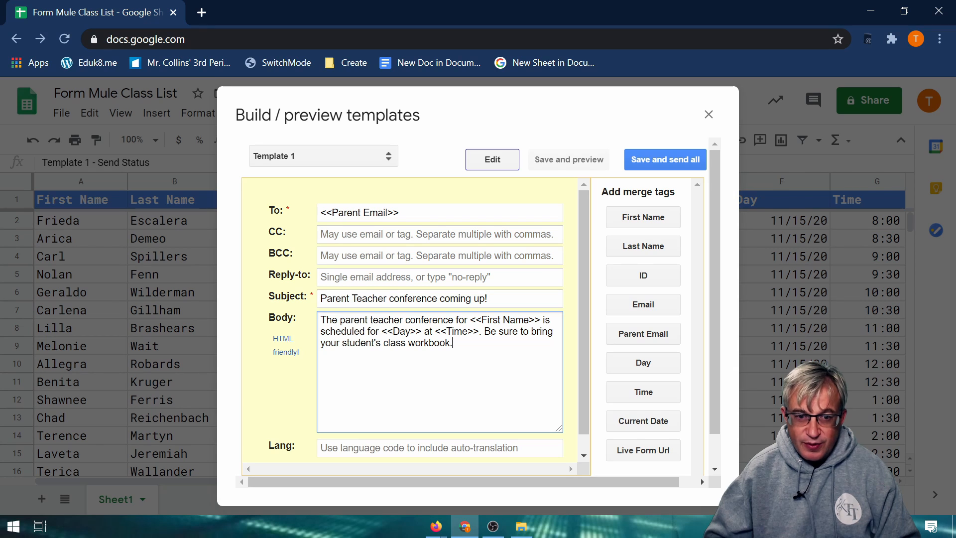
Add a separate closing line "I can't wait to see you!!" and sign the email body with the teacher's title and surname.
{"action": "key", "text": "Return"}
{"action": "key", "text": "Return"}
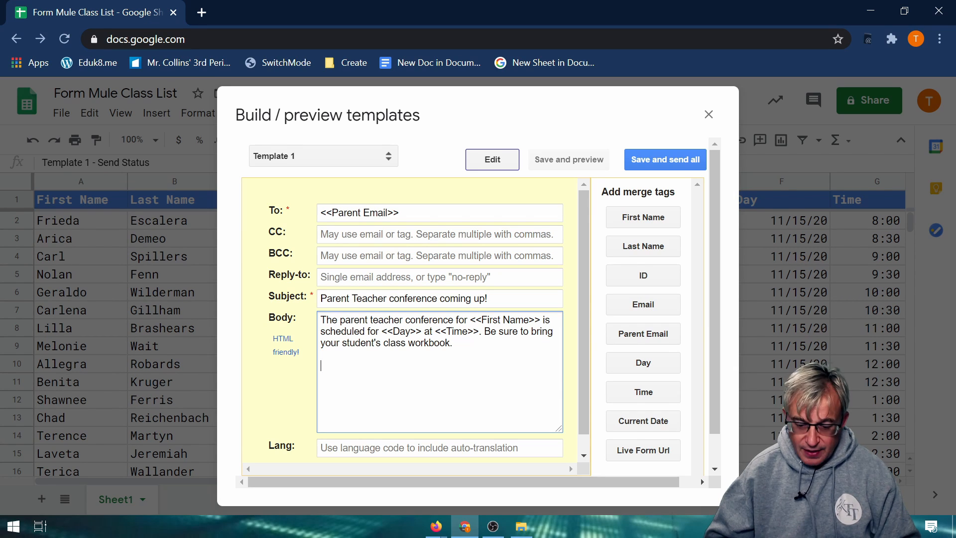
{"action": "type", "text": "I can't wait to "}
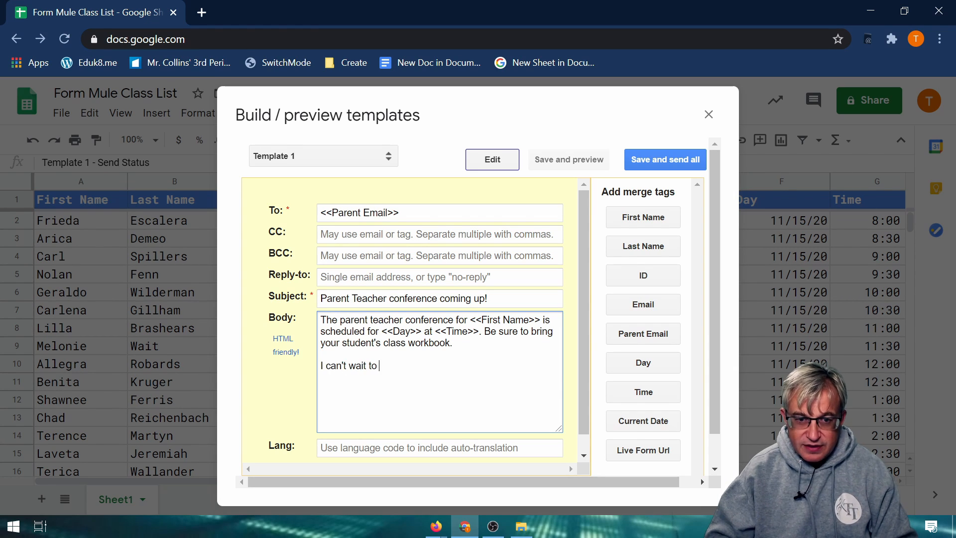
{"action": "type", "text": "see you!!"}
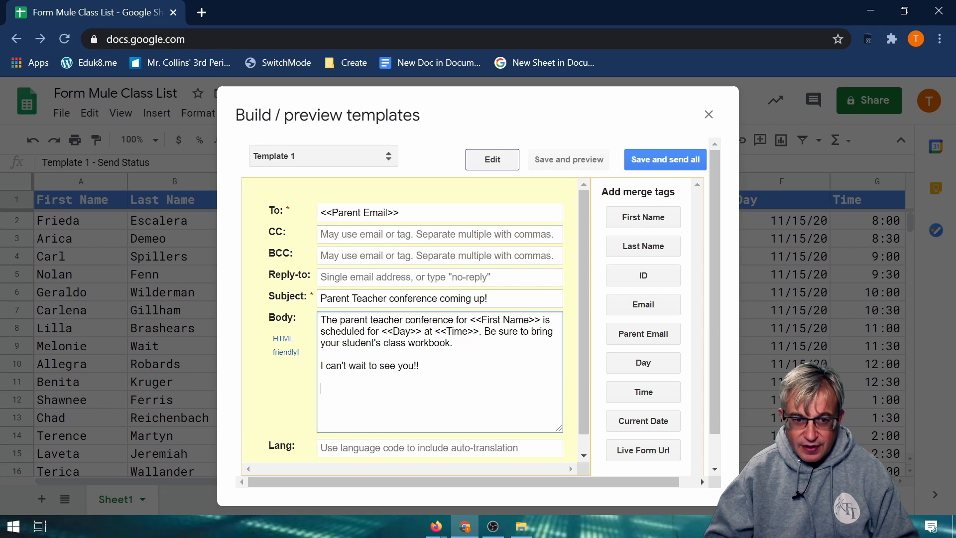
{"action": "type", "text": "Ryan"}
{"action": "key", "text": "BackSpace"}
{"action": "key", "text": "BackSpace"}
{"action": "key", "text": "BackSpace"}
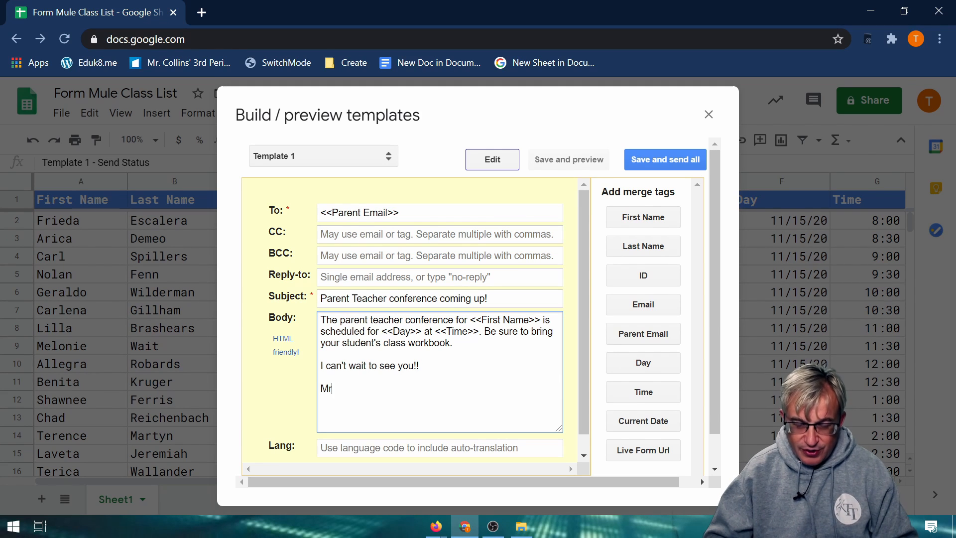
{"action": "type", "text": "r. Collins"}
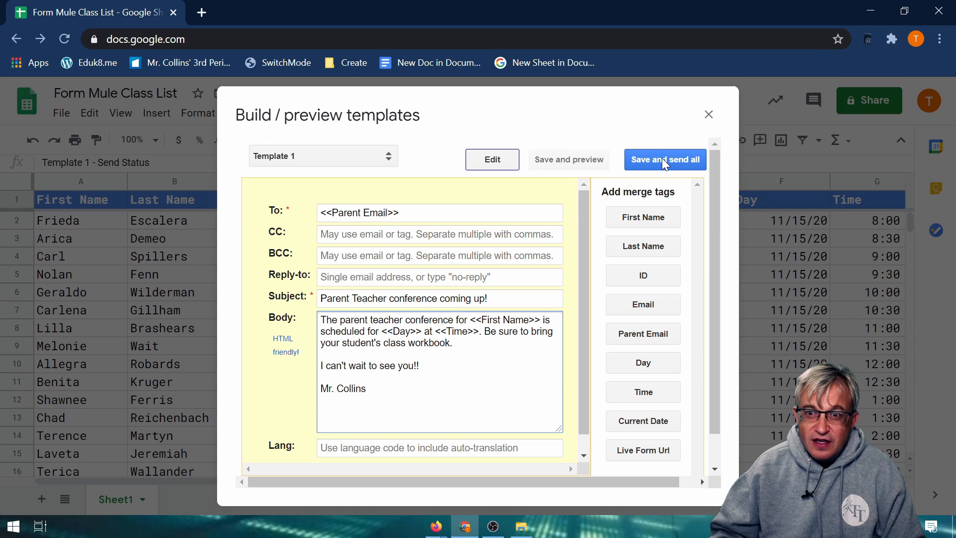
Save Template 1 and check the merged emails in the send preview, closing it without sending.
{"action": "left_click", "coordinate": [648, 160]}
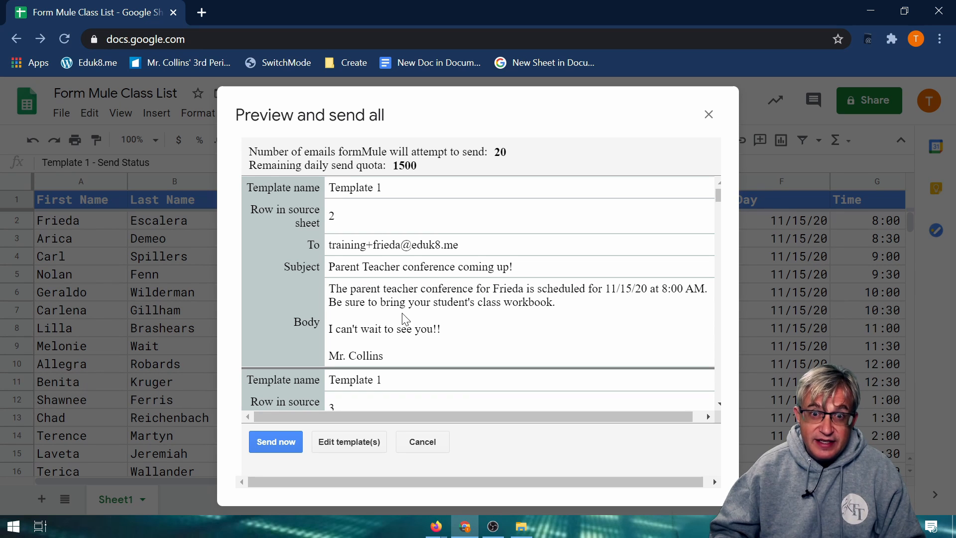
{"action": "scroll", "coordinate": [401, 286], "scroll_direction": "down", "scroll_amount": 5}
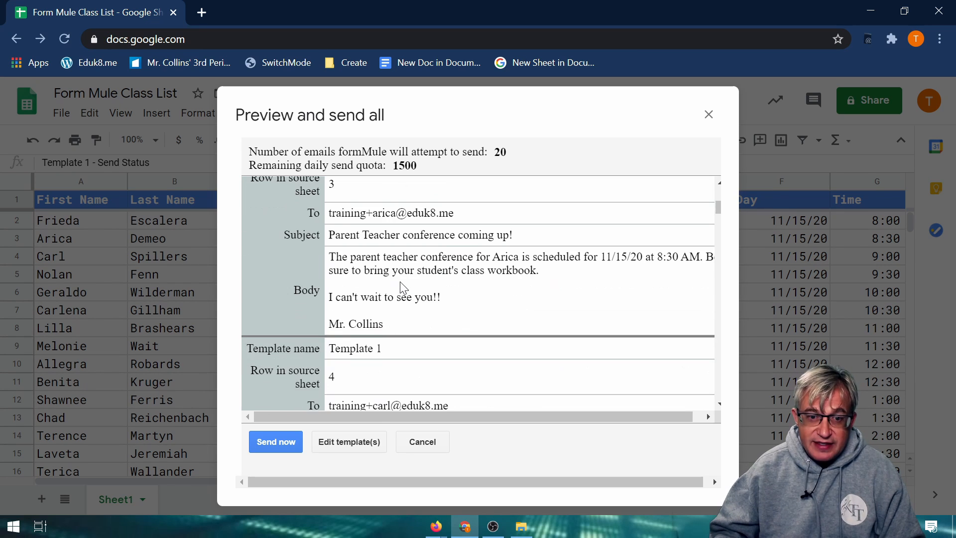
{"action": "scroll", "coordinate": [402, 284], "scroll_direction": "down", "scroll_amount": 3}
{"action": "left_click", "coordinate": [422, 441]}
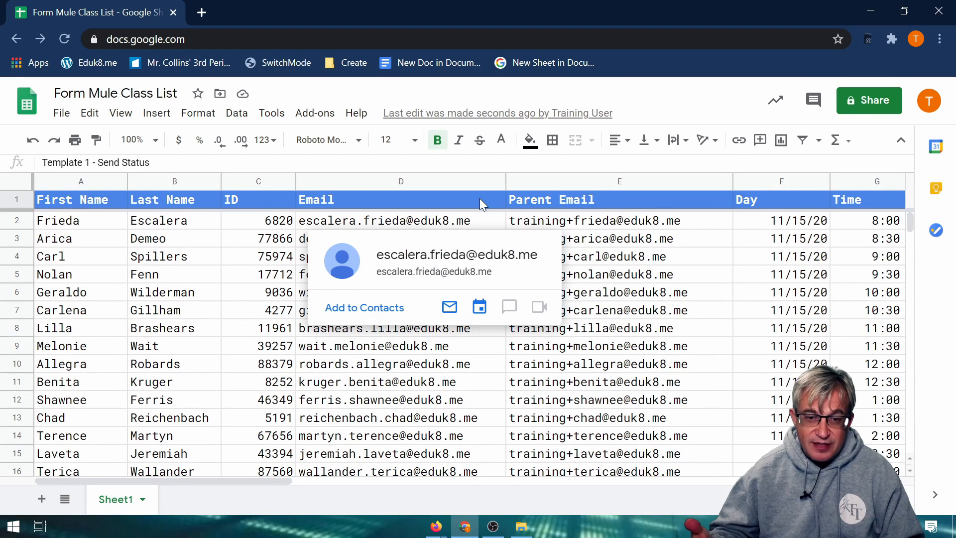
Reopen Form Mule's Preview and send all from the spreadsheet and review the first merged emails.
{"action": "left_click", "coordinate": [315, 113]}
{"action": "mouse_move", "coordinate": [399, 176]}
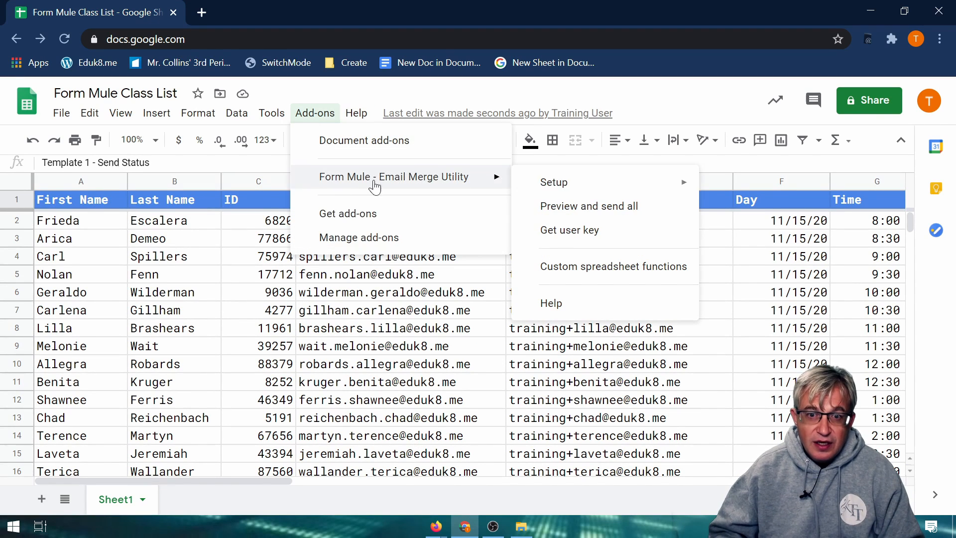
{"action": "left_click", "coordinate": [588, 215]}
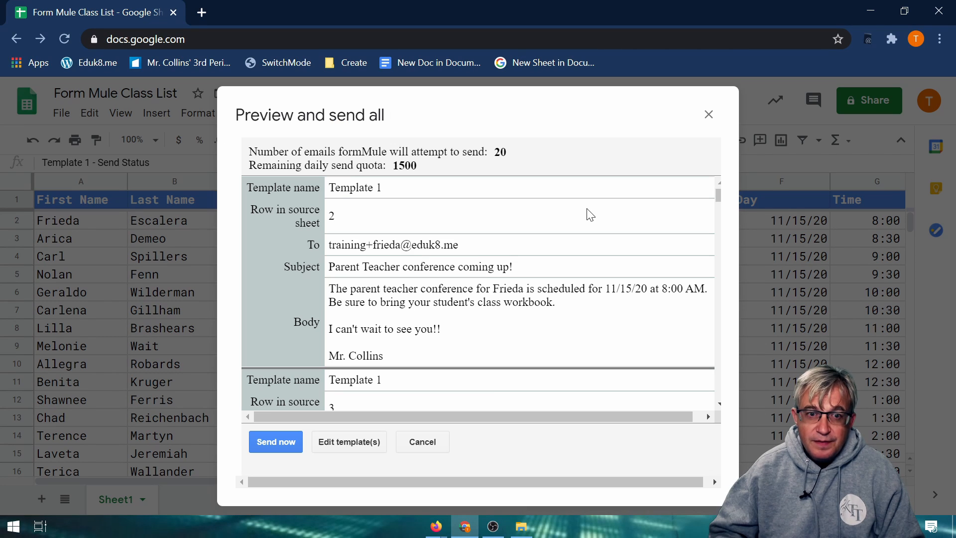
{"action": "scroll", "coordinate": [506, 342], "scroll_direction": "down", "scroll_amount": 3}
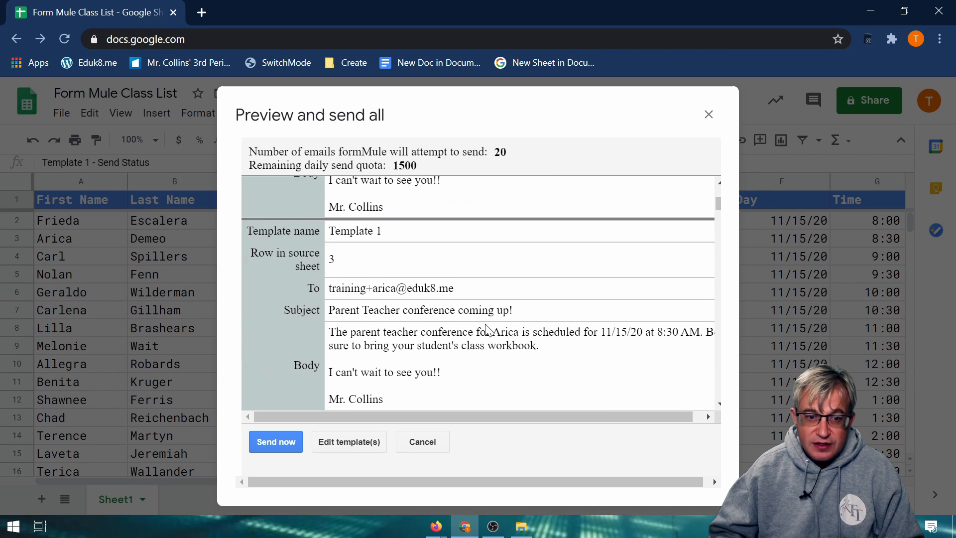
{"action": "scroll", "coordinate": [396, 264], "scroll_direction": "up", "scroll_amount": 3}
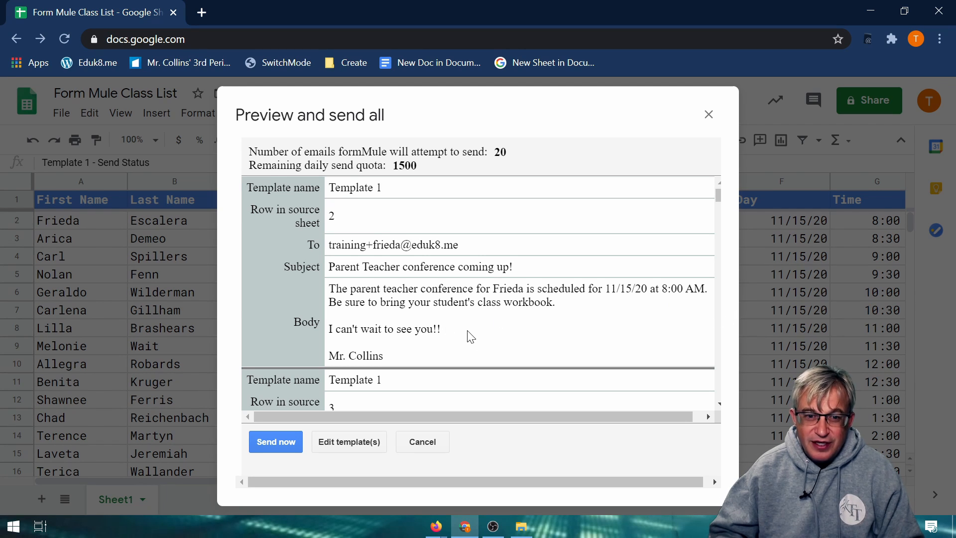
Review the next merged emails in the Form Mule preview and send the whole batch.
{"action": "scroll", "coordinate": [549, 316], "scroll_direction": "down", "scroll_amount": 3}
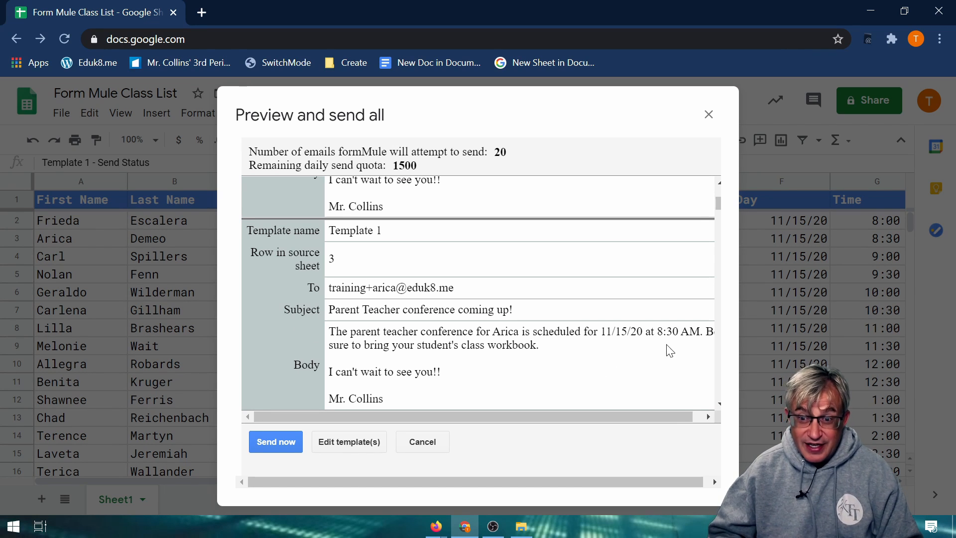
{"action": "scroll", "coordinate": [410, 356], "scroll_direction": "down", "scroll_amount": 2}
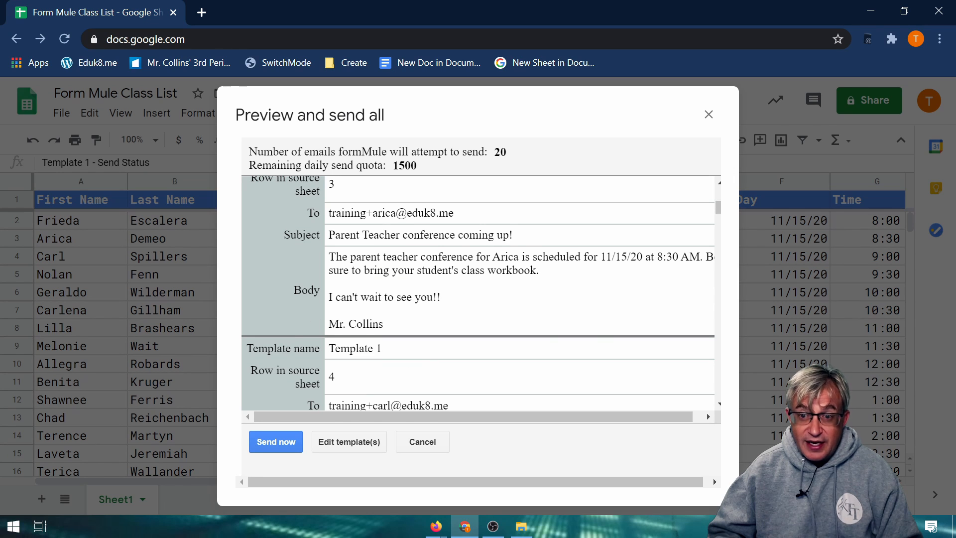
{"action": "left_click", "coordinate": [286, 446]}
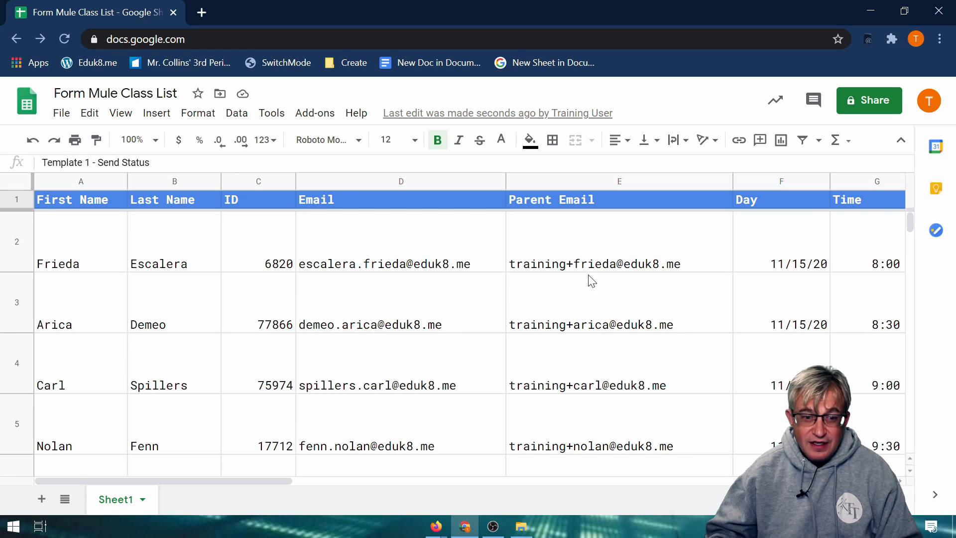
Set the text wrapping of the Template 1 - Send Status column to overflow.
{"action": "left_click_drag", "start_coordinate": [216, 480], "coordinate": [433, 479]}
{"action": "scroll", "coordinate": [343, 233], "scroll_direction": "down", "scroll_amount": 1}
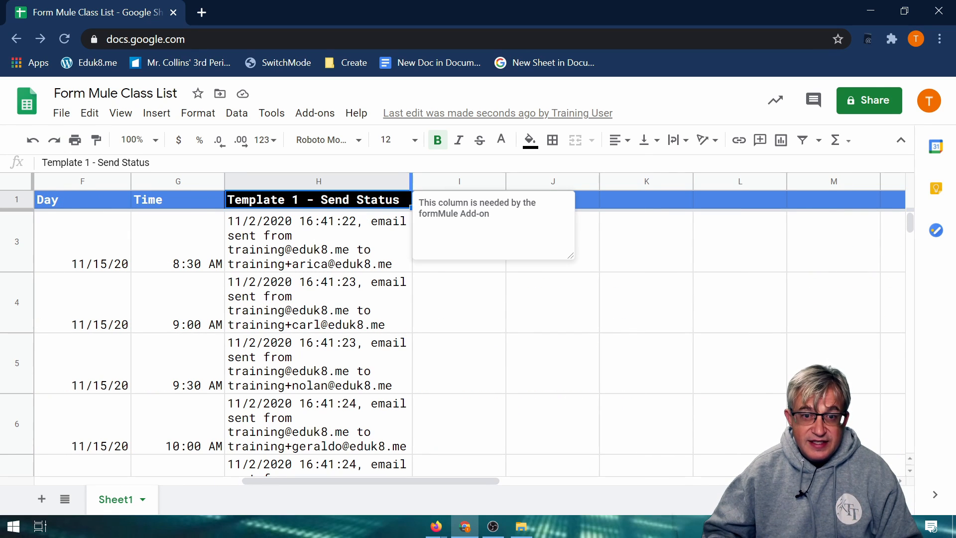
{"action": "left_click", "coordinate": [363, 181]}
{"action": "left_click", "coordinate": [675, 140]}
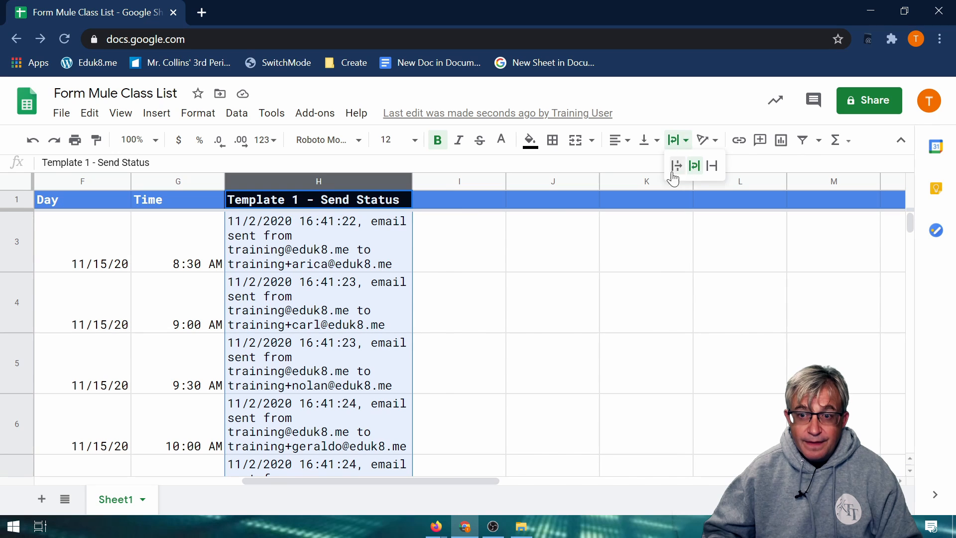
{"action": "left_click", "coordinate": [673, 165]}
{"action": "left_click", "coordinate": [382, 221]}
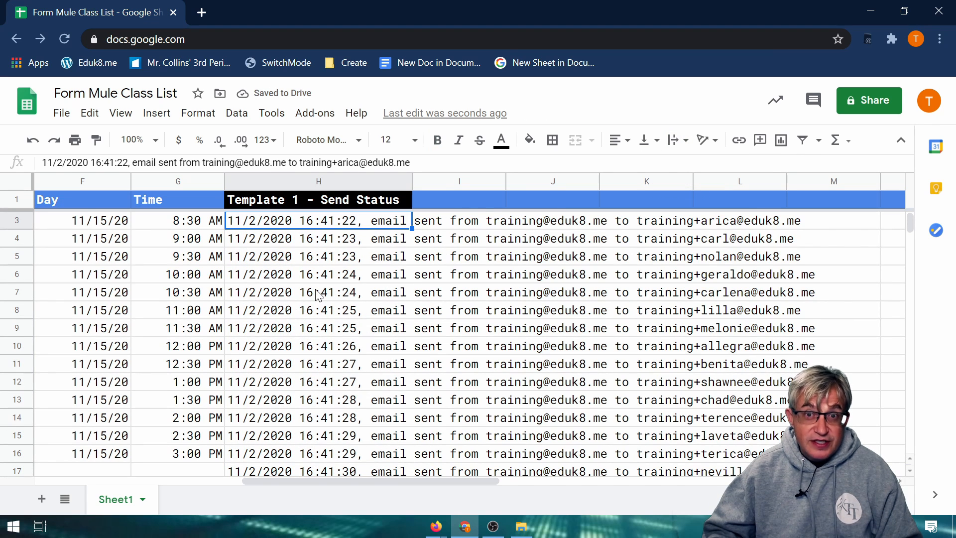
Check the send status entries down to row 21 against the Parent Email, Day and Time columns.
{"action": "scroll", "coordinate": [319, 294], "scroll_direction": "down", "scroll_amount": 4}
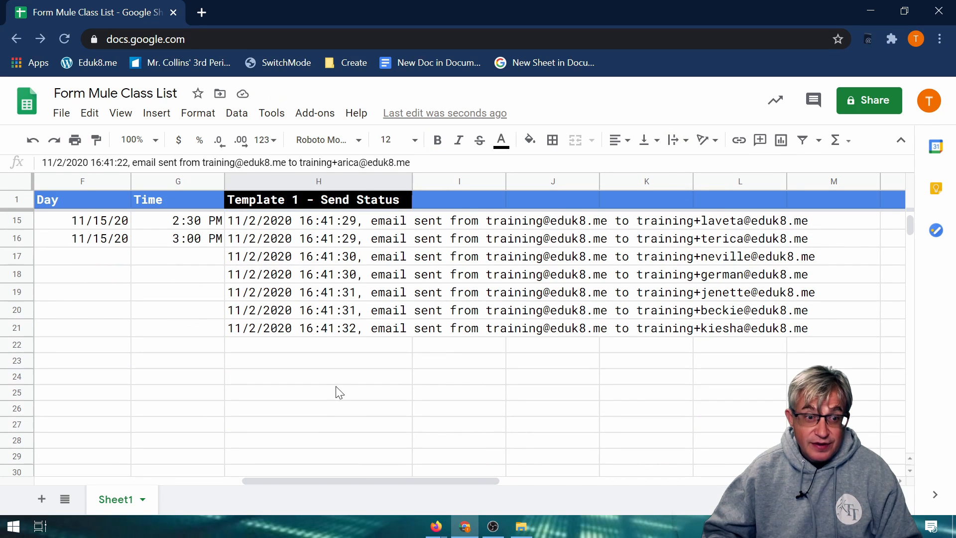
{"action": "left_click_drag", "start_coordinate": [498, 481], "coordinate": [369, 482]}
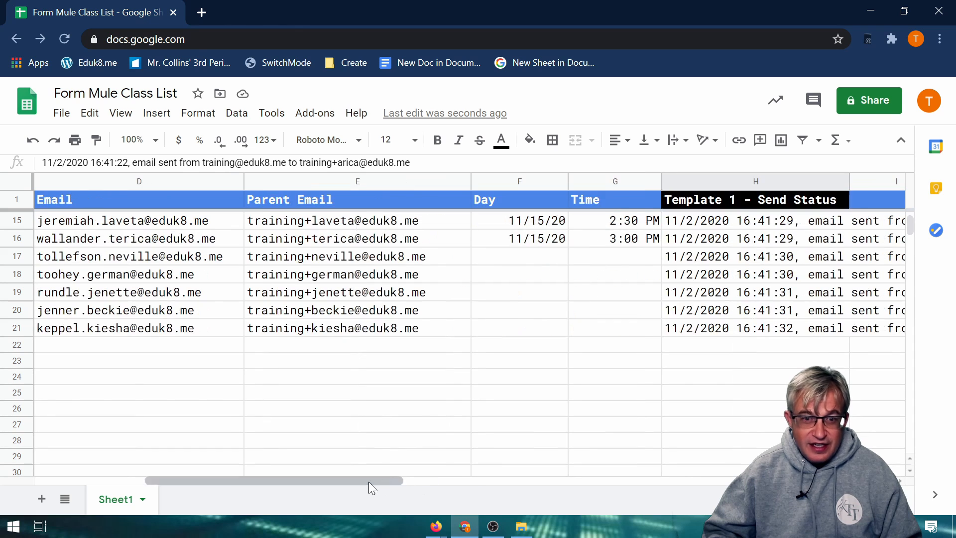
{"action": "scroll", "coordinate": [660, 275], "scroll_direction": "up", "scroll_amount": 2}
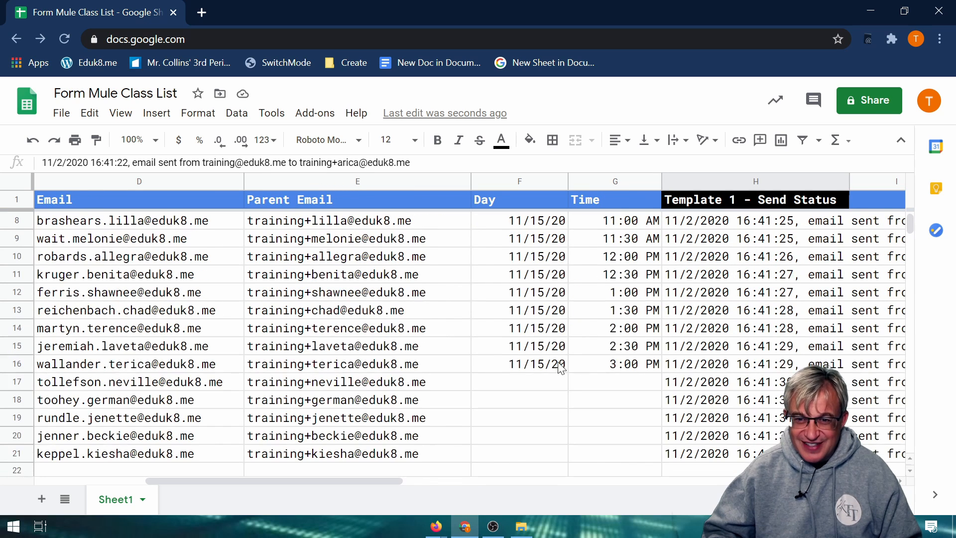
{"action": "left_click_drag", "start_coordinate": [536, 338], "coordinate": [662, 373]}
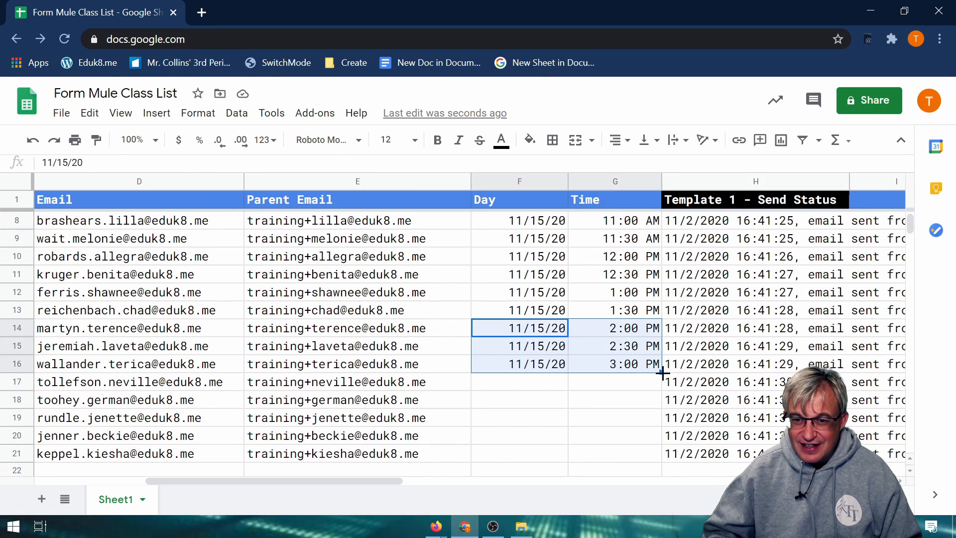
{"action": "left_click", "coordinate": [661, 382]}
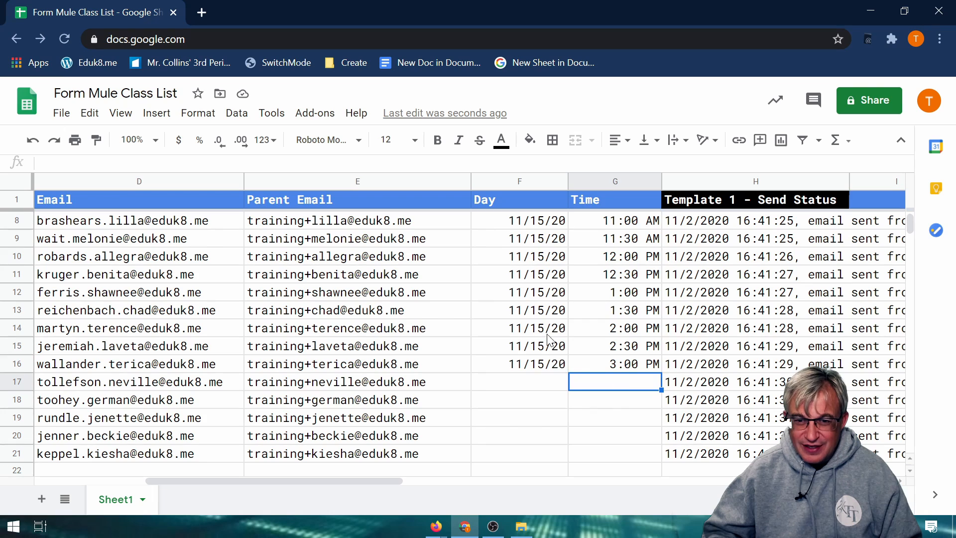
{"action": "left_click_drag", "start_coordinate": [547, 334], "coordinate": [663, 452]}
{"action": "left_click", "coordinate": [670, 452]}
{"action": "scroll", "coordinate": [670, 438], "scroll_direction": "up", "scroll_amount": 2}
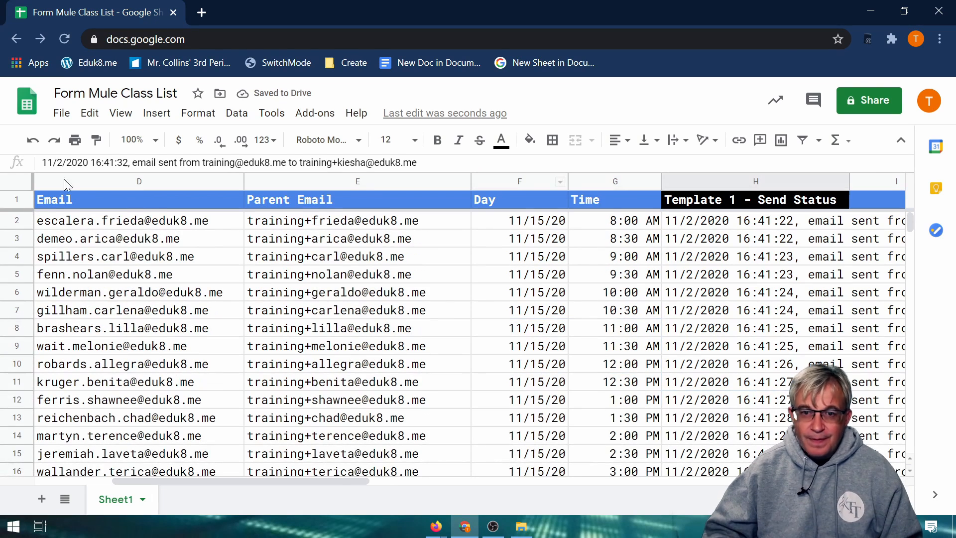
Open the Gmail inbox in a new browser tab, then inspect the Parent Email cell in row 2 of the class list.
{"action": "left_click", "coordinate": [203, 12]}
{"action": "type", "text": "g"}
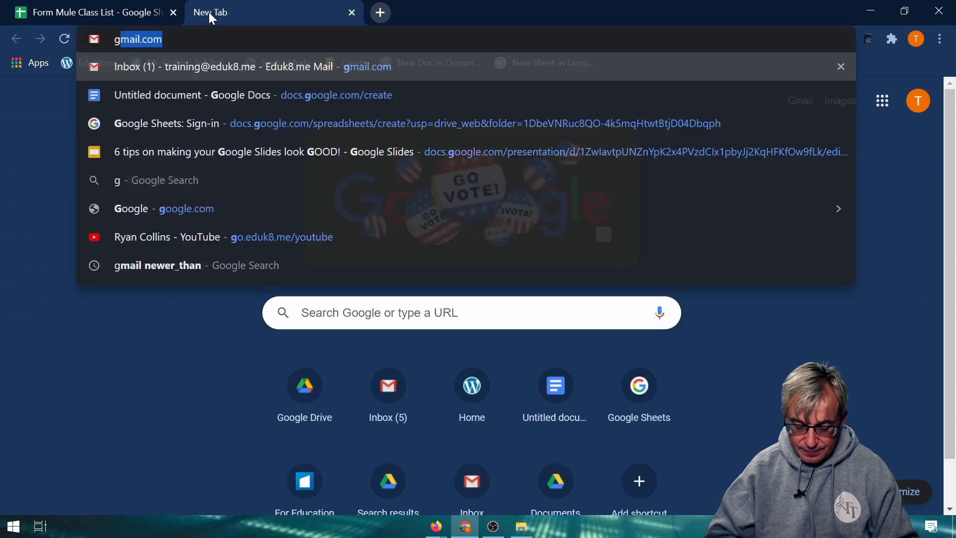
{"action": "key", "text": "Return"}
{"action": "left_click", "coordinate": [61, 13]}
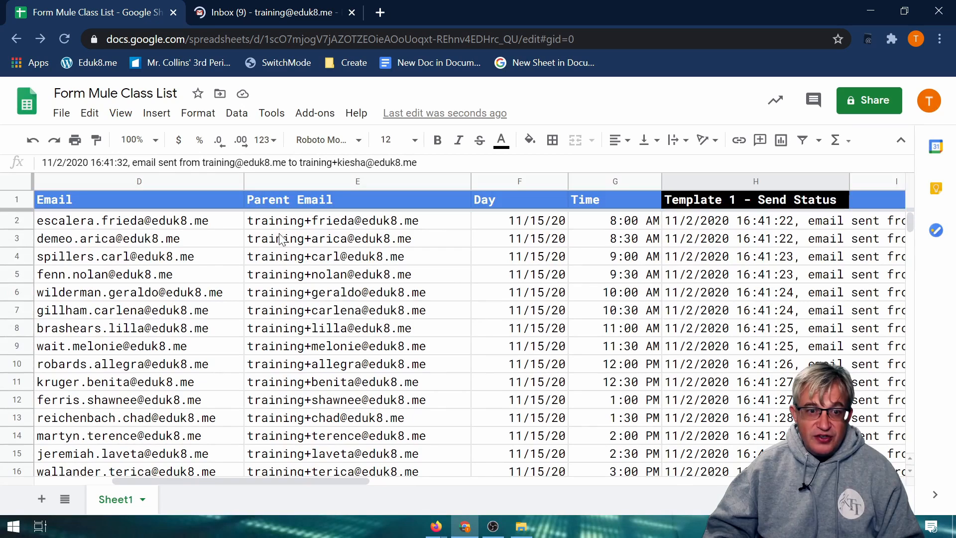
{"action": "left_click", "coordinate": [306, 225]}
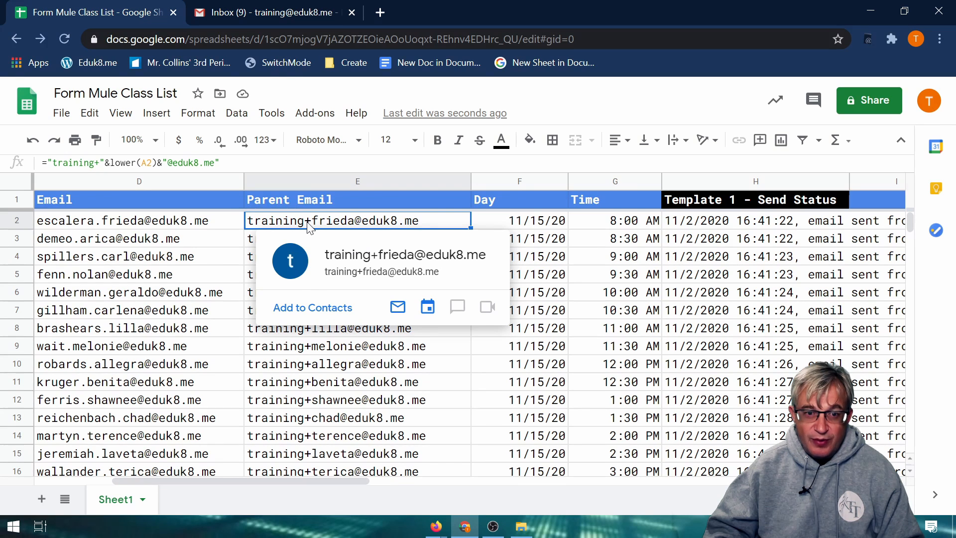
Switch to Gmail, open the fourth "Parent Teacher conference coming up!" email to read it, and return to the inbox.
{"action": "left_click", "coordinate": [263, 14]}
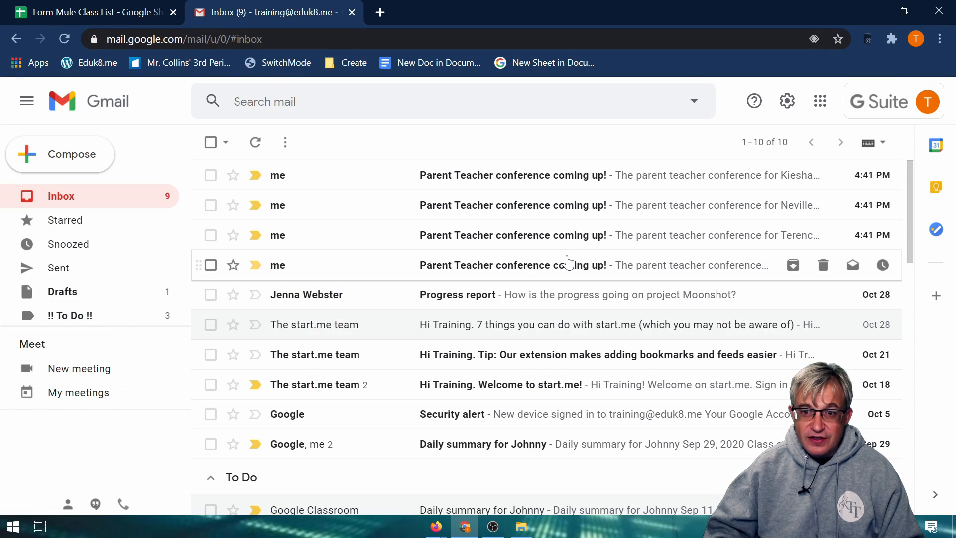
{"action": "scroll", "coordinate": [568, 263], "scroll_direction": "down", "scroll_amount": 2}
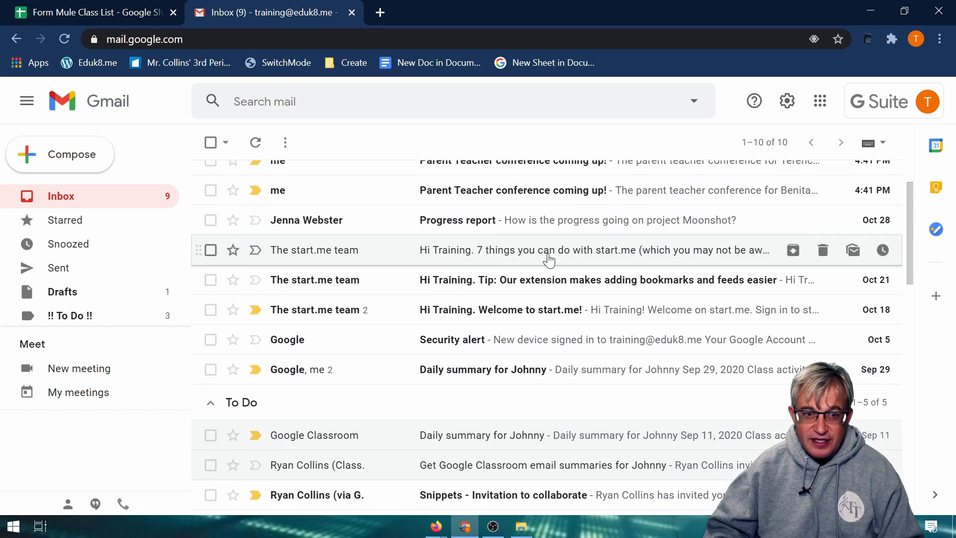
{"action": "scroll", "coordinate": [552, 269], "scroll_direction": "up", "scroll_amount": 2}
{"action": "left_click", "coordinate": [553, 275]}
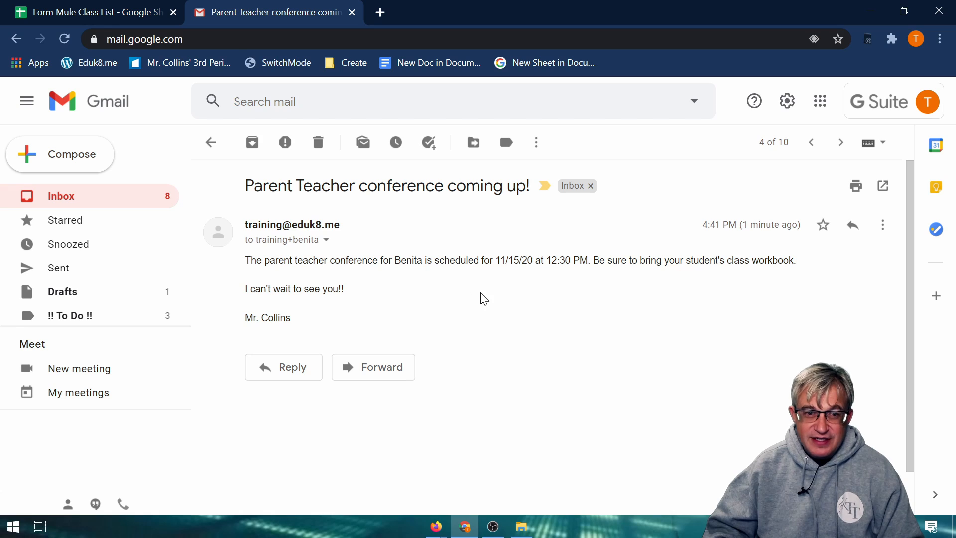
{"action": "left_click", "coordinate": [212, 144]}
Switch back to the class list, set the Day in row 2 to 11/16/20 and clear that row's Template 1 send status.
{"action": "left_click", "coordinate": [77, 15]}
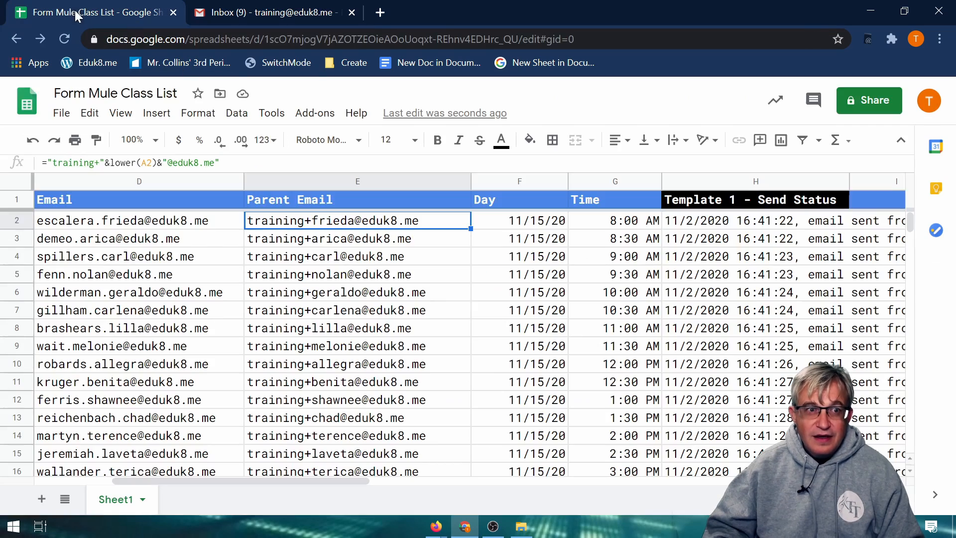
{"action": "left_click_drag", "start_coordinate": [151, 482], "coordinate": [206, 495]}
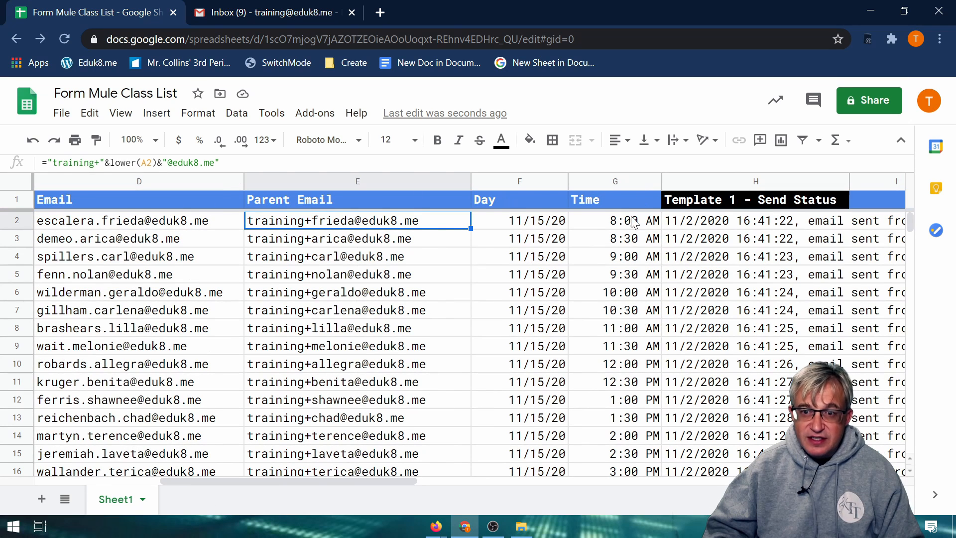
{"action": "left_click", "coordinate": [556, 224]}
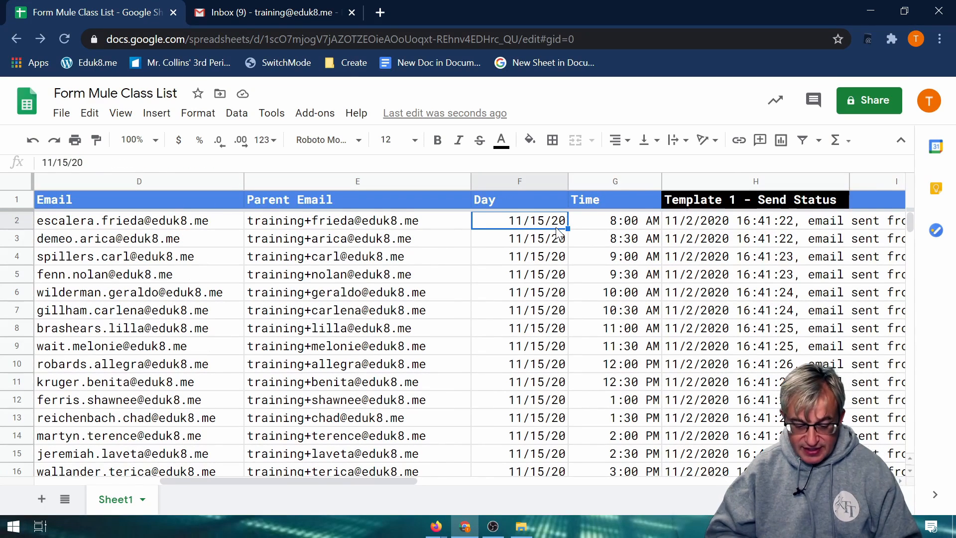
{"action": "type", "text": "11/16/20"}
{"action": "key", "text": "Tab"}
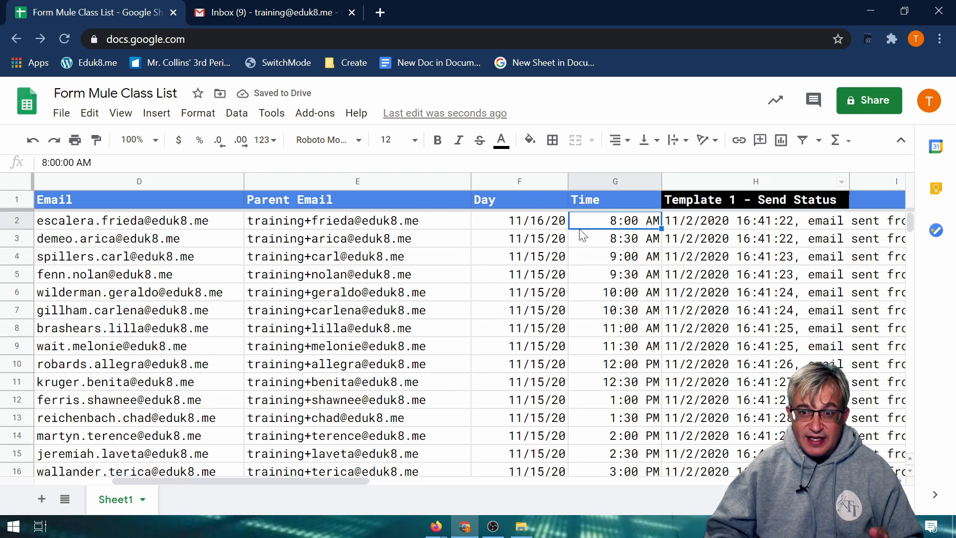
{"action": "left_click", "coordinate": [701, 227]}
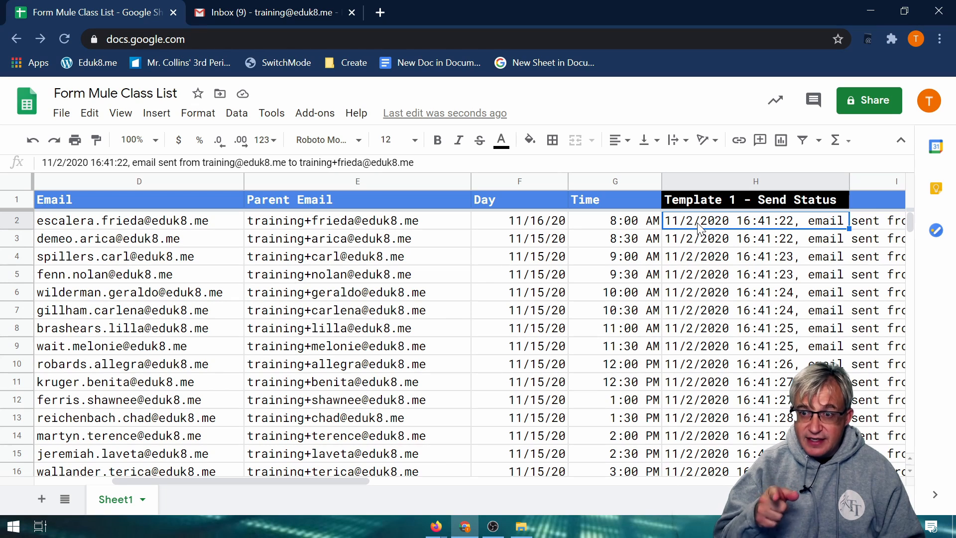
{"action": "key", "text": "Delete"}
Preview the Form Mule merge for the updated row 2 and send its email.
{"action": "left_click", "coordinate": [315, 113]}
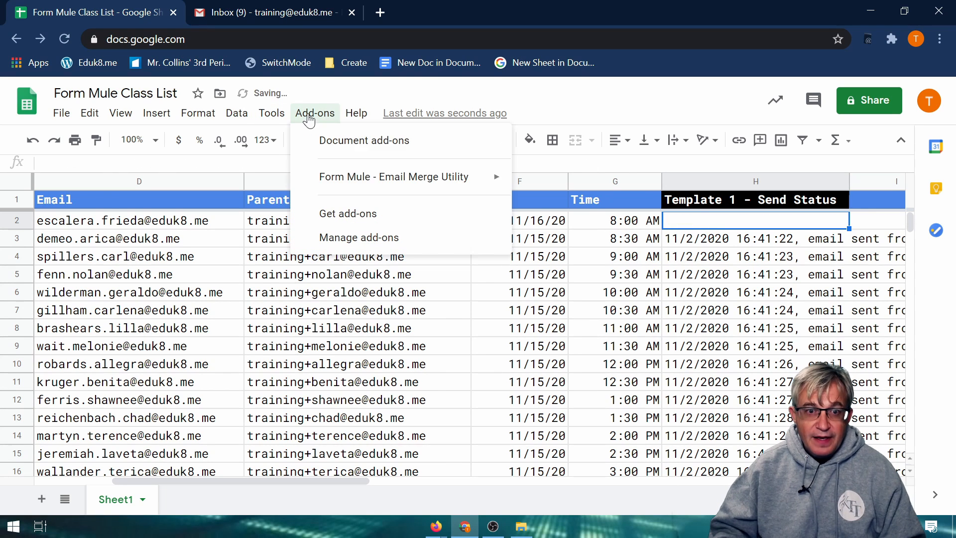
{"action": "mouse_move", "coordinate": [508, 178]}
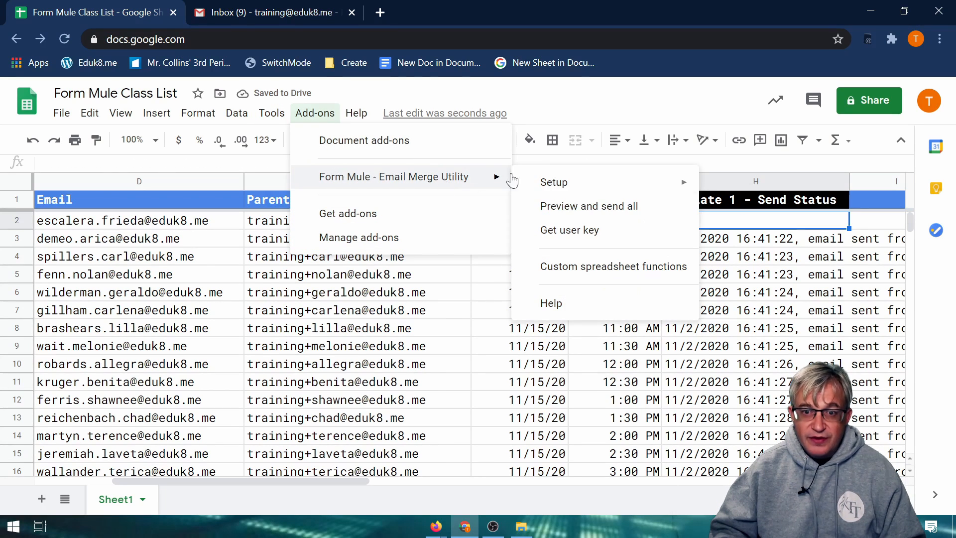
{"action": "left_click", "coordinate": [567, 206]}
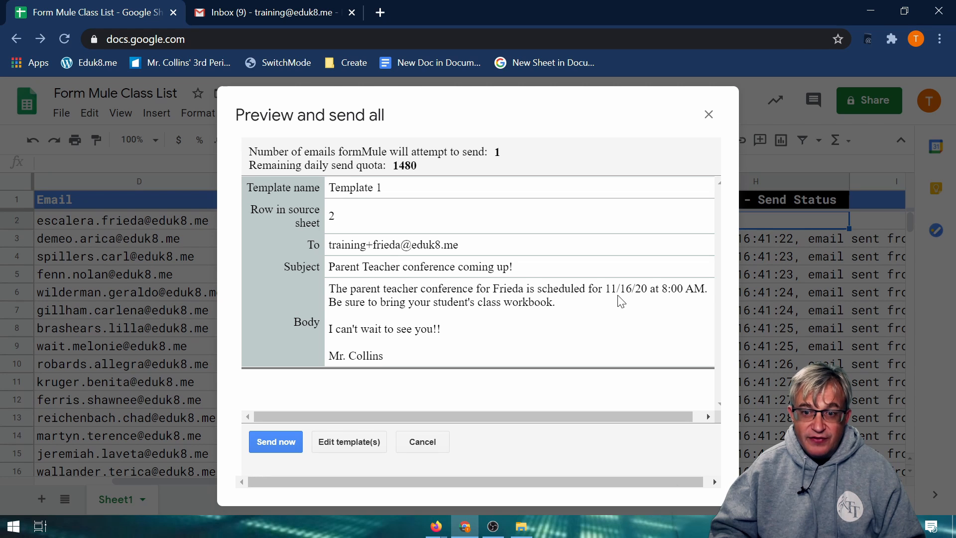
{"action": "left_click", "coordinate": [276, 441]}
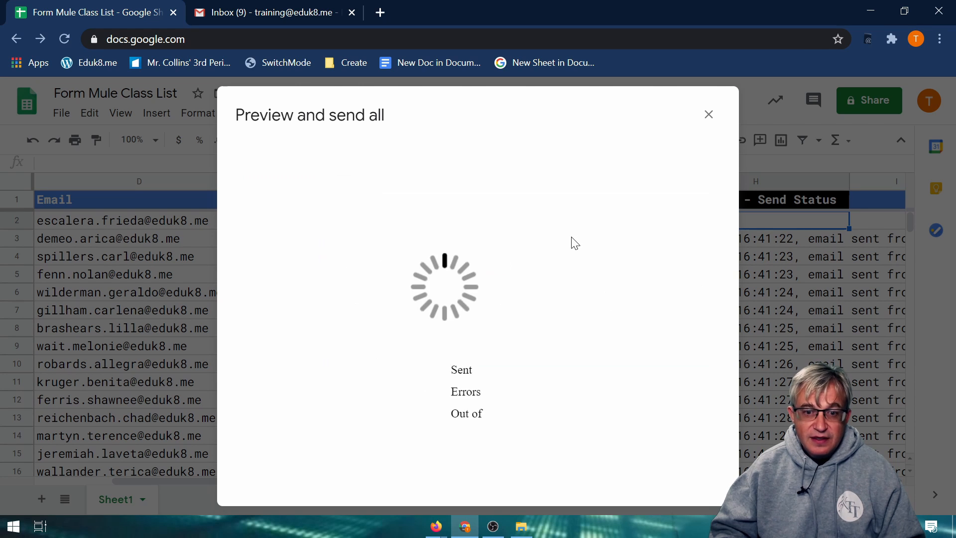